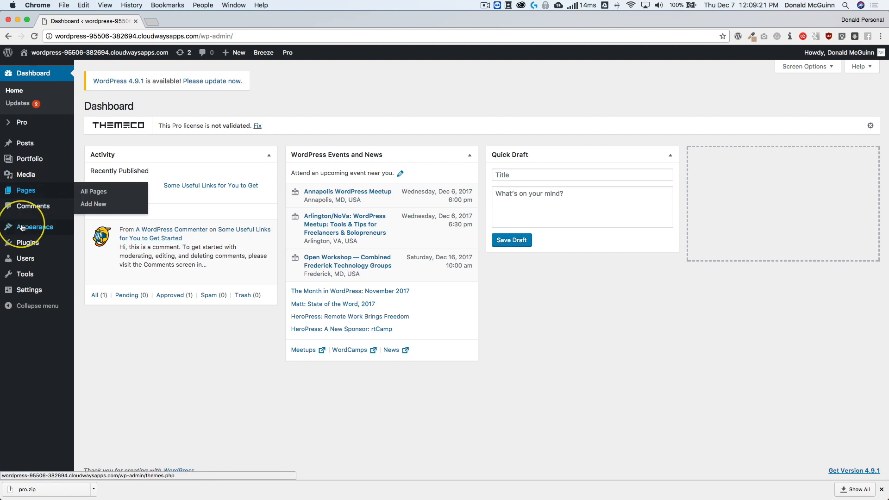
Step: Open the Pro theme options and go to the Stack settings
mouse_move(22, 228)
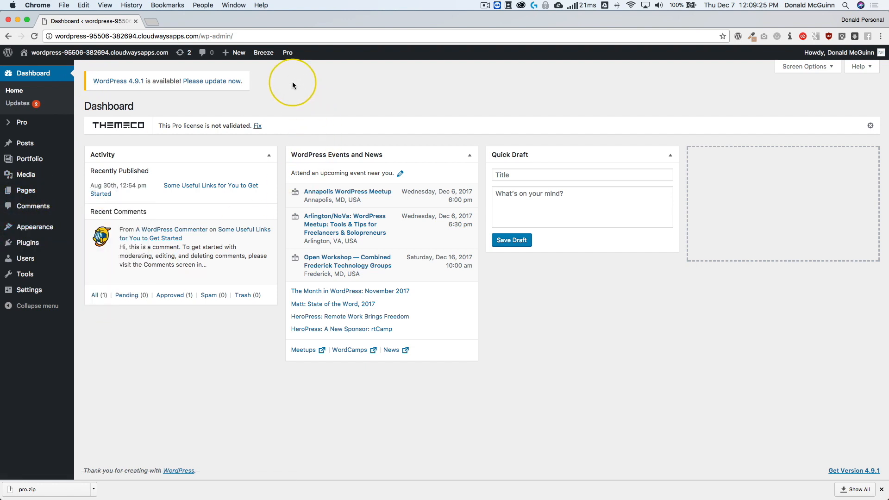
mouse_move(288, 54)
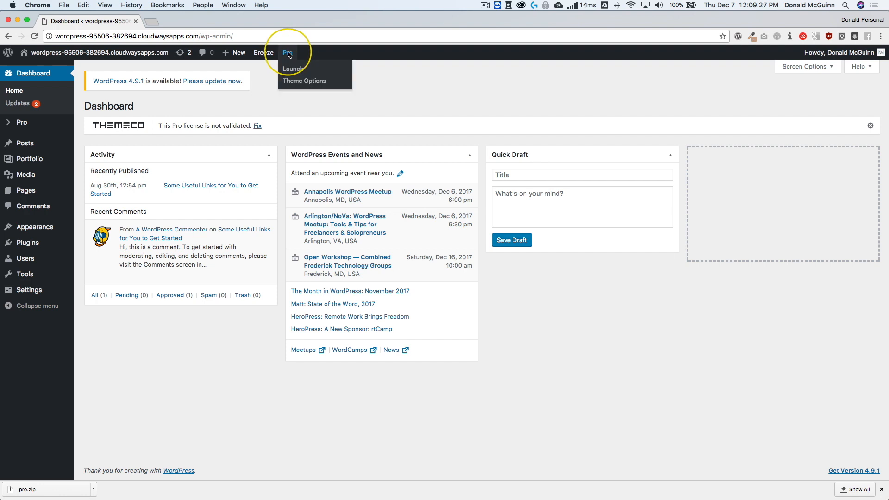
click(306, 82)
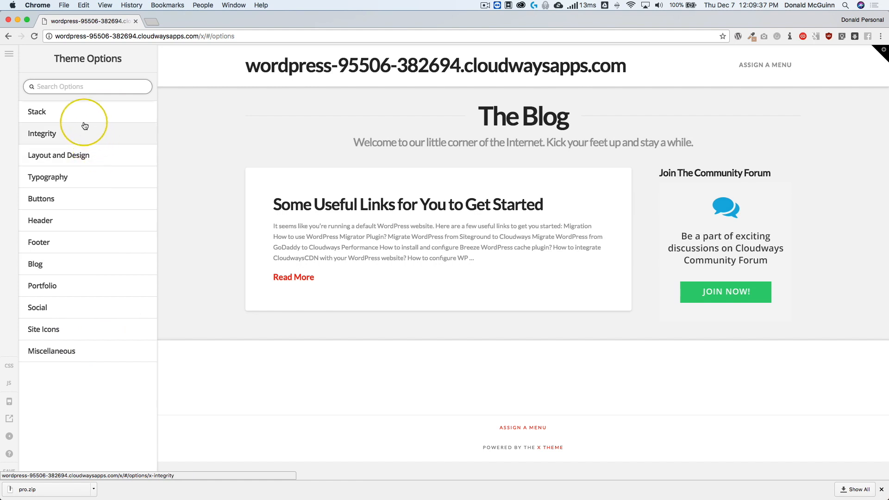
click(74, 112)
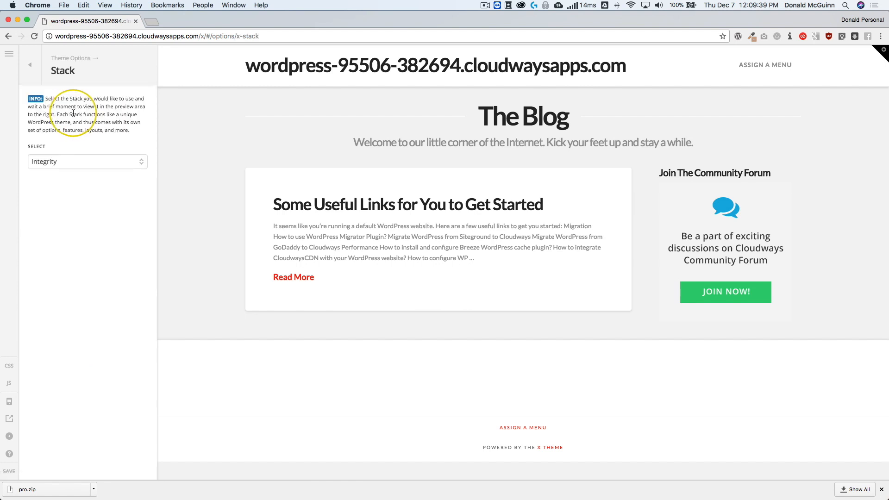
Step: Preview the Renew, Icon and Ethos stacks one after another and return the selection to Integrity
click(77, 165)
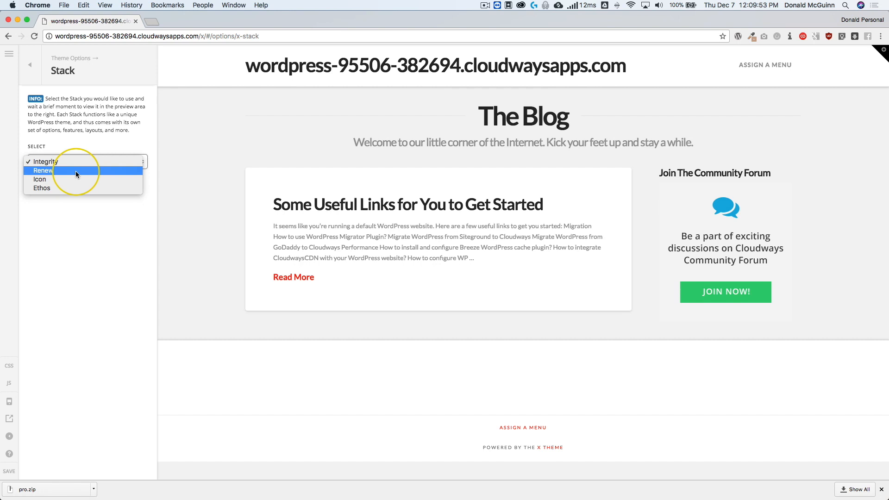
click(76, 171)
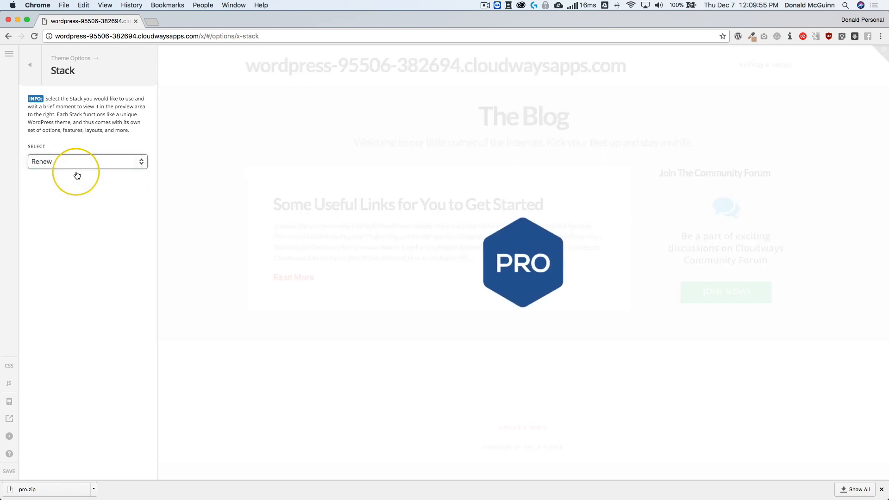
click(81, 162)
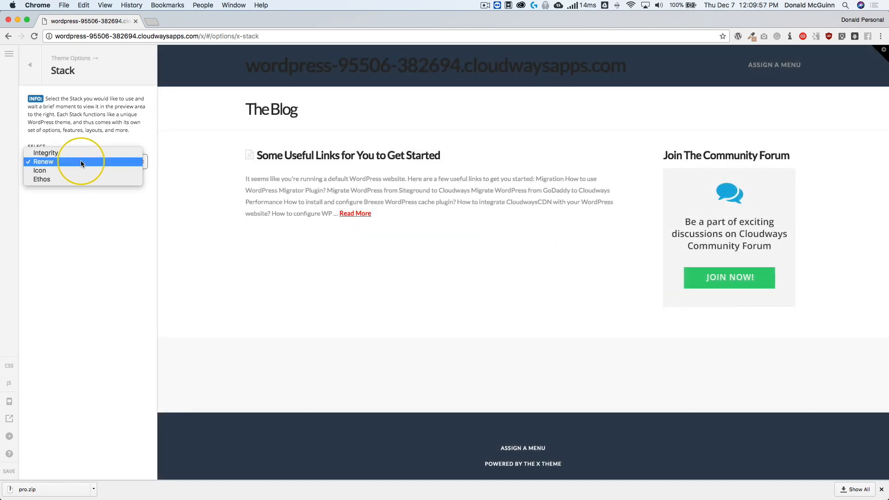
click(80, 171)
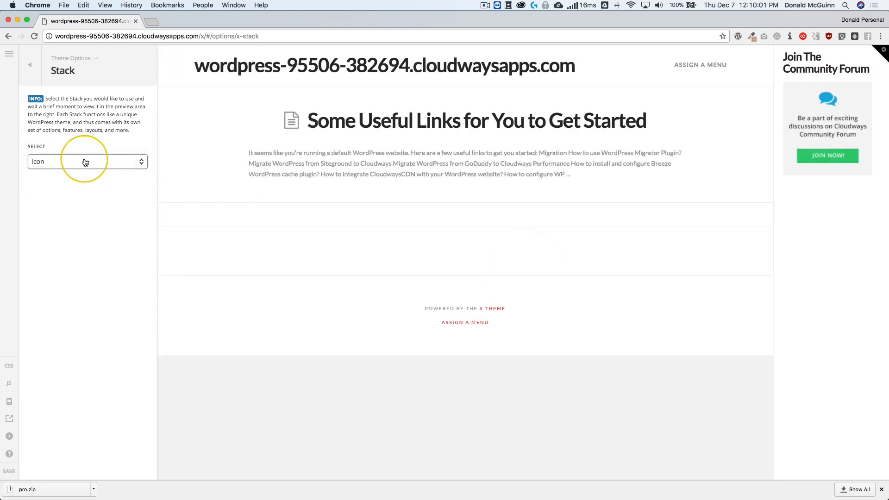
click(85, 161)
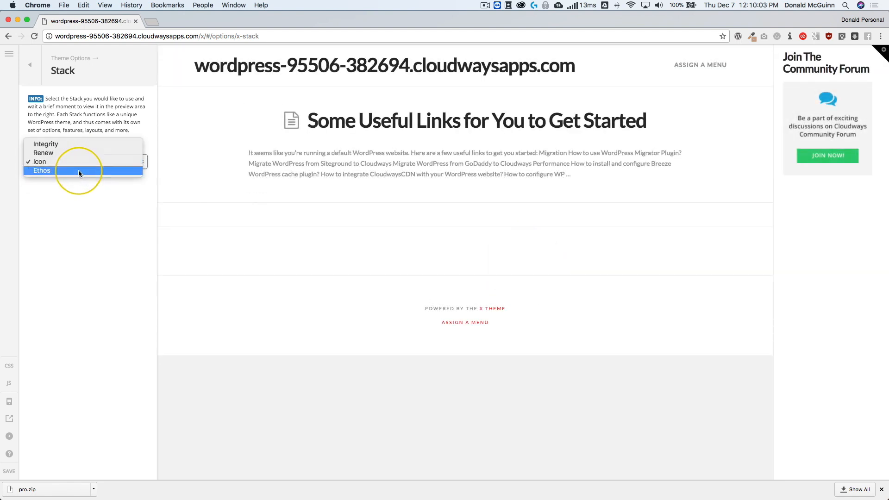
click(79, 170)
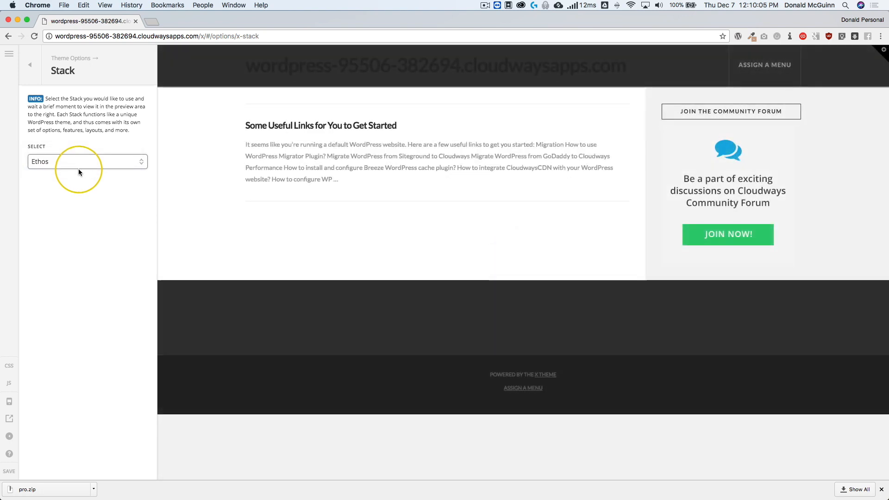
click(79, 163)
click(74, 135)
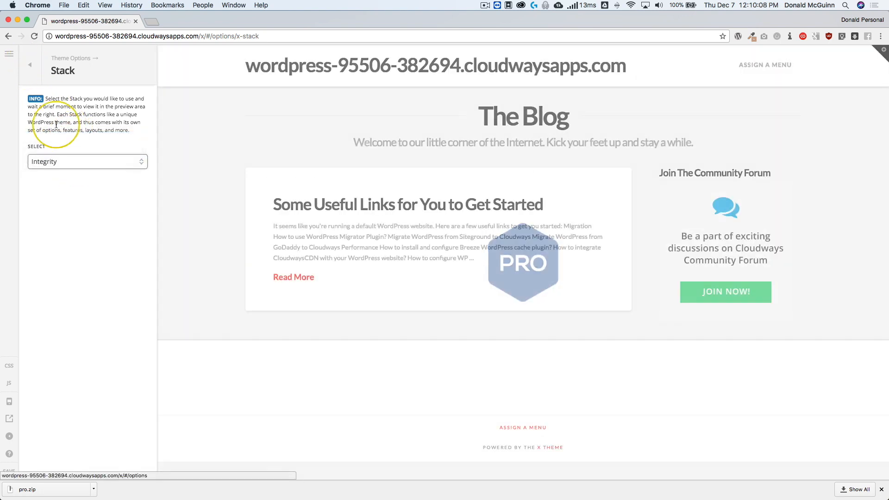
Step: Set the site's stack to Renew and return to the list of theme options
click(61, 161)
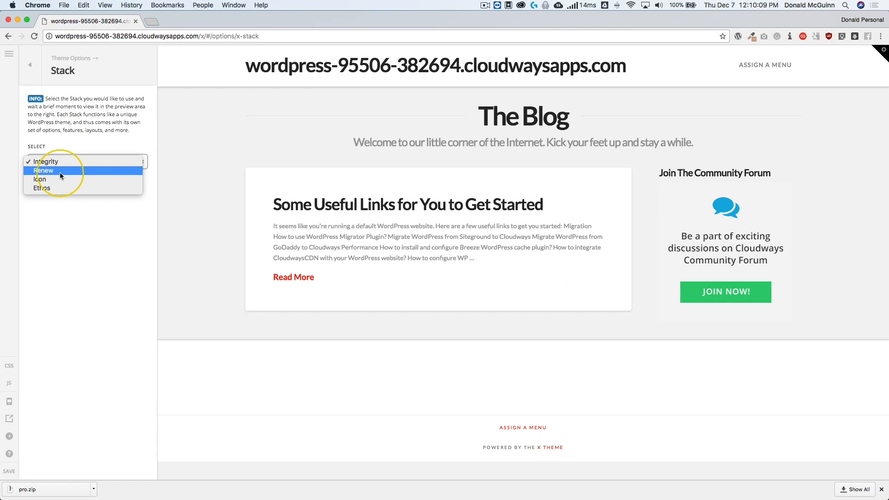
click(60, 172)
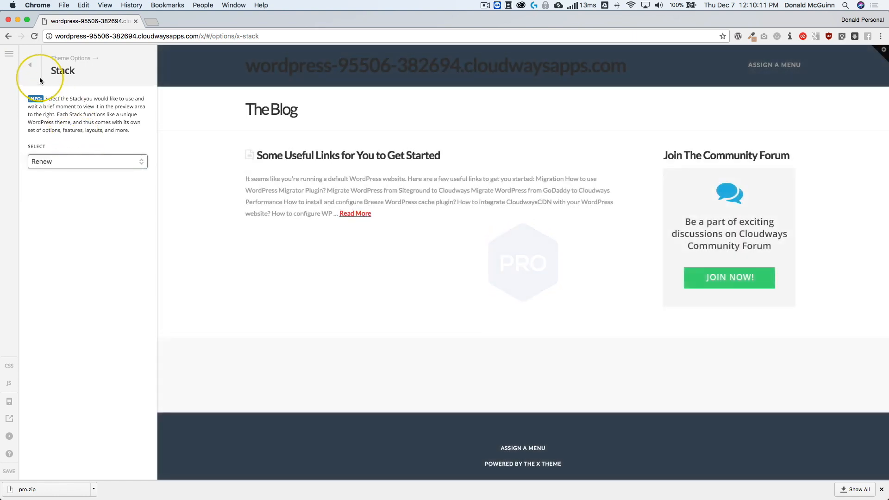
click(28, 65)
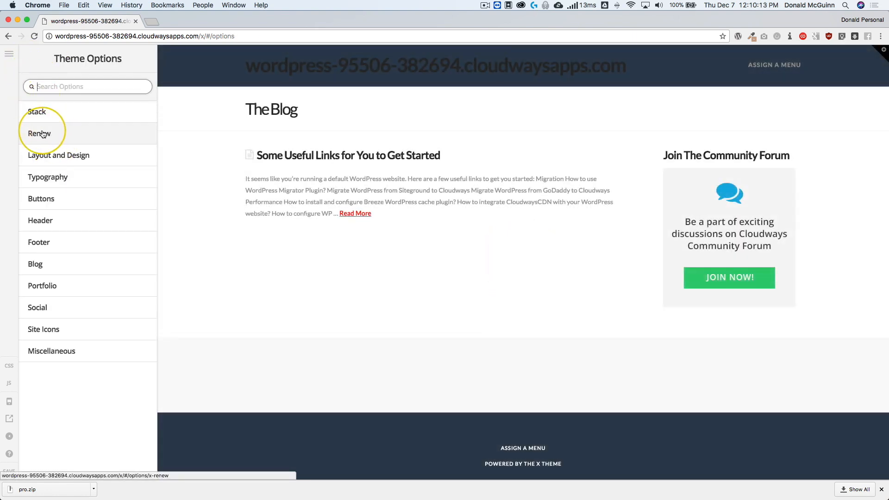
Step: Examine the Renew stack's background color, typography and blog options, and open the Layout and Design settings
click(43, 134)
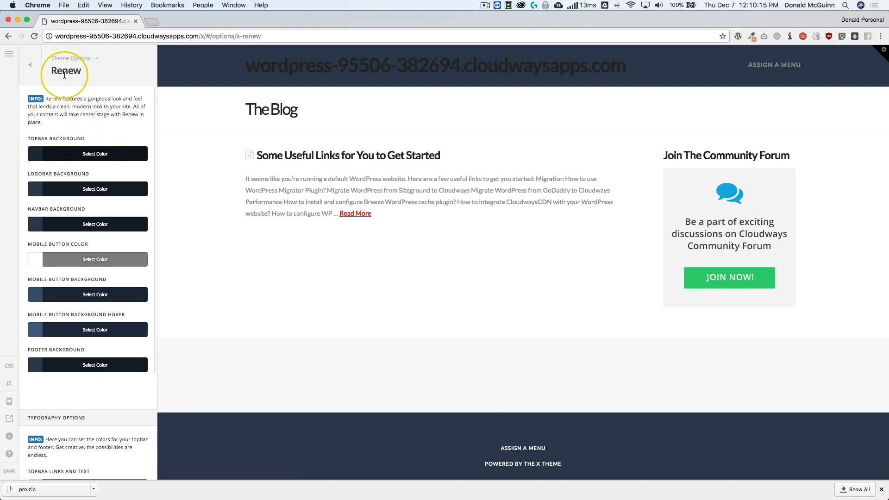
drag(52, 71, 79, 71)
click(90, 130)
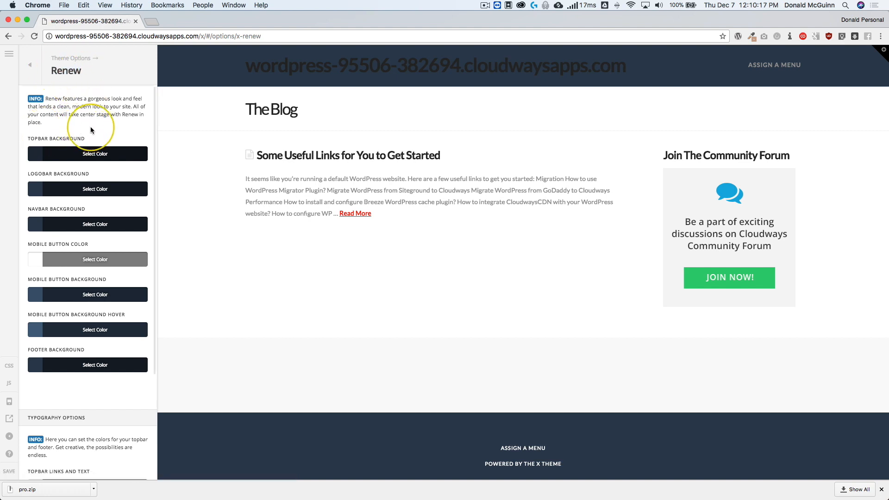
scroll(91, 130, down, 10)
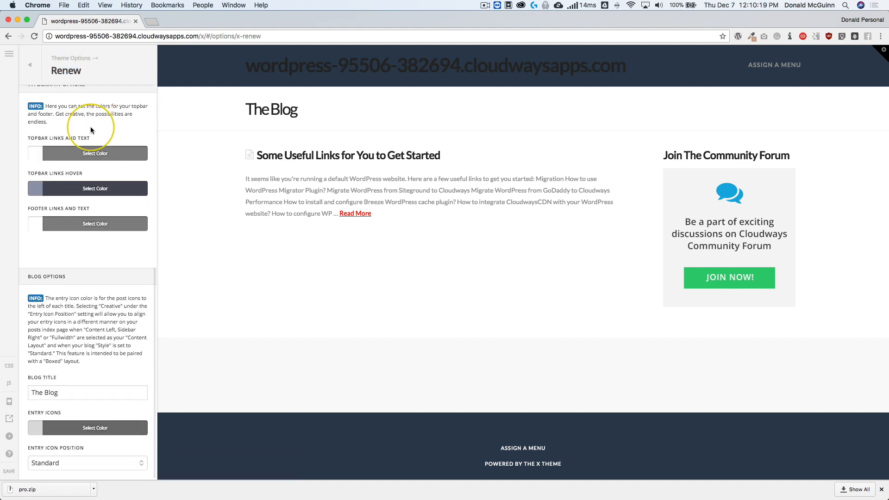
scroll(91, 130, up, 10)
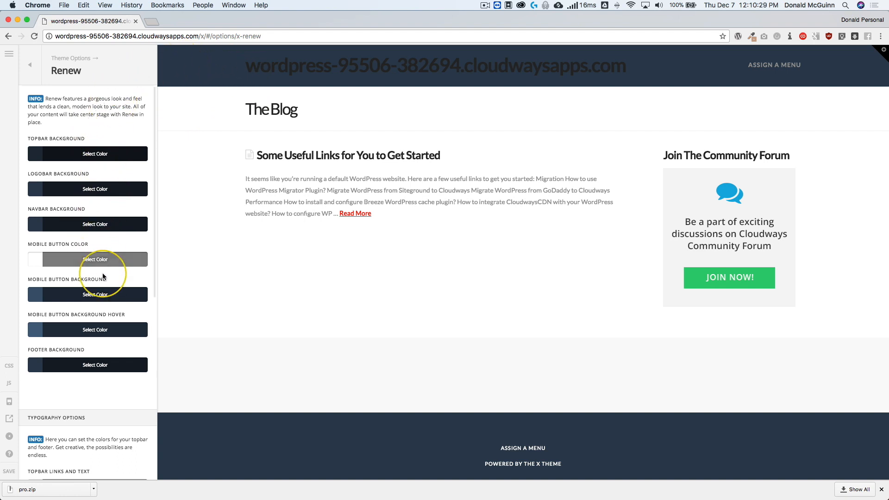
scroll(105, 269, down, 5)
scroll(116, 208, up, 5)
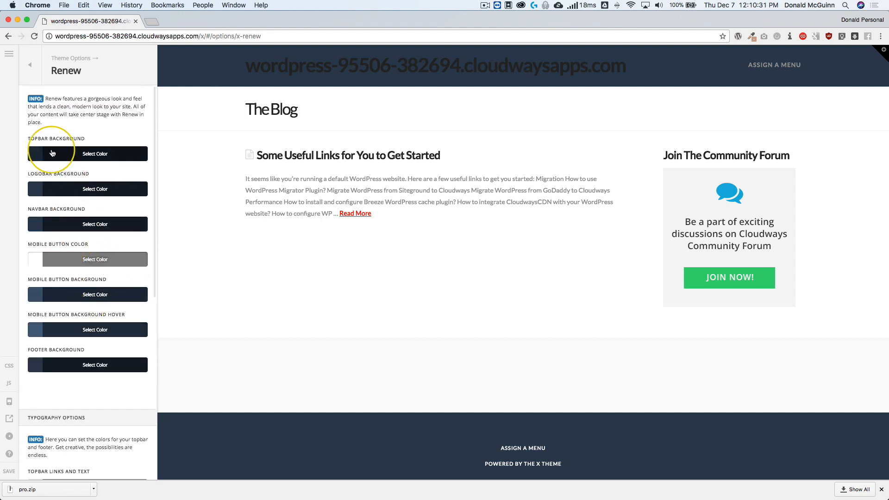
click(28, 70)
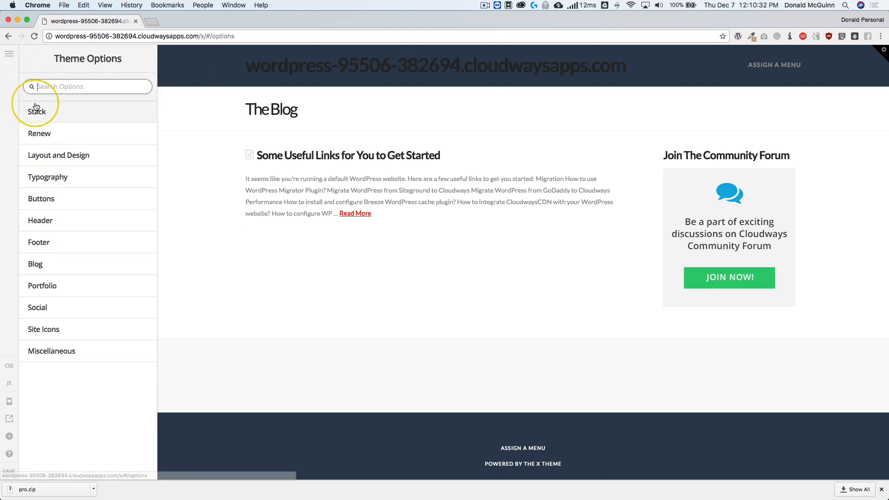
click(87, 157)
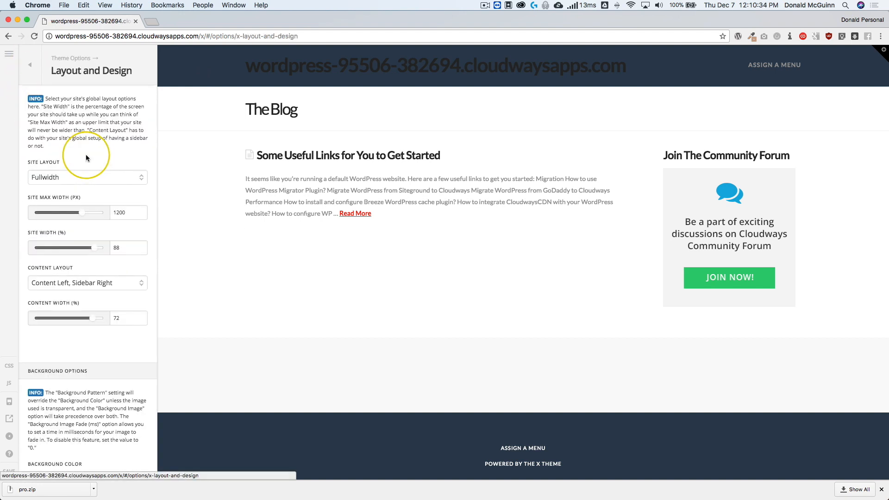
Step: Try the Boxed site layout and return the setting to Fullwidth
click(82, 179)
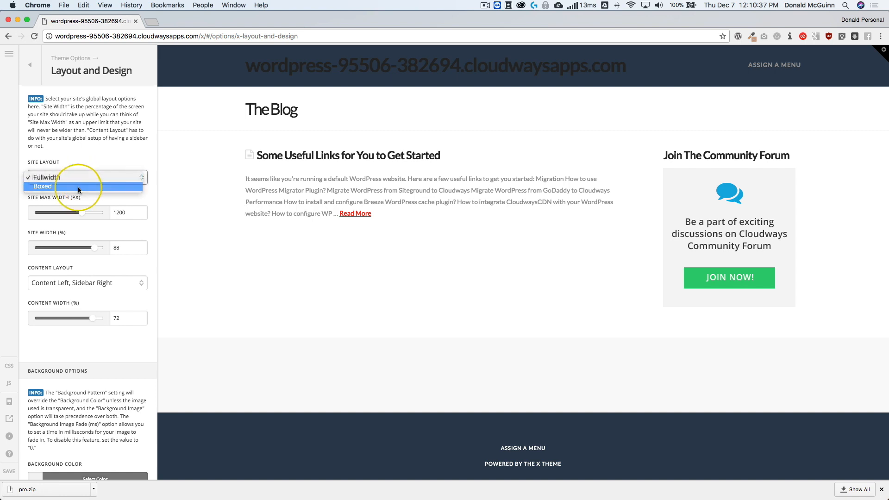
click(78, 187)
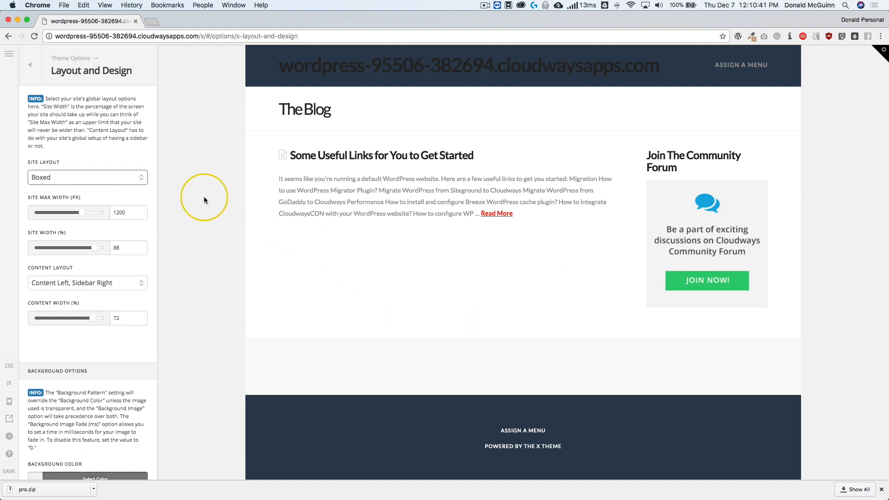
click(90, 177)
click(76, 169)
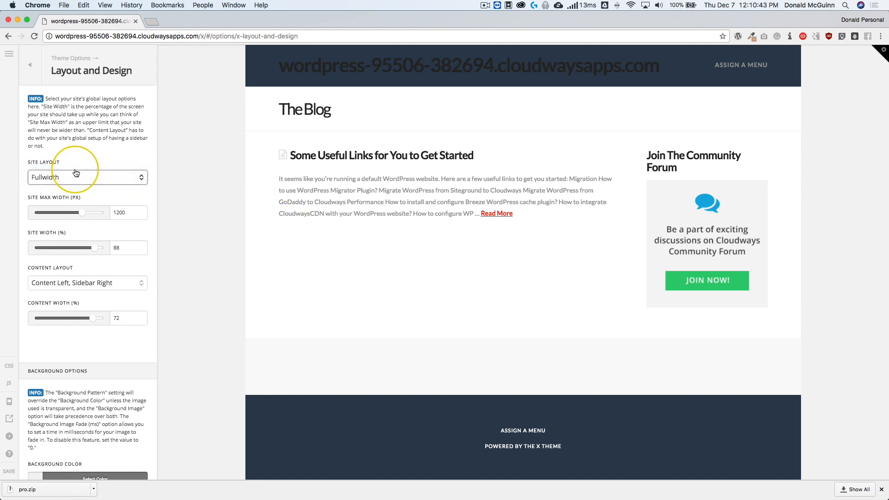
Step: Set the content layout to Fullwidth and look through the background color, pattern and image options
click(84, 283)
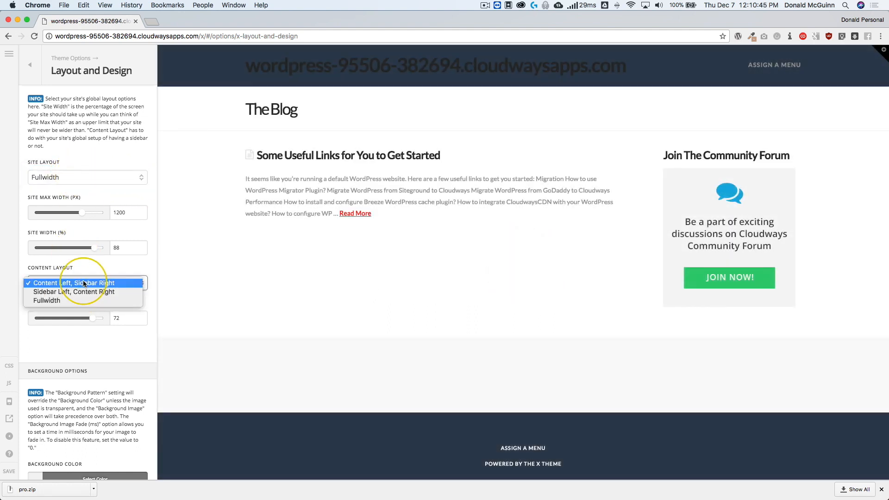
click(64, 301)
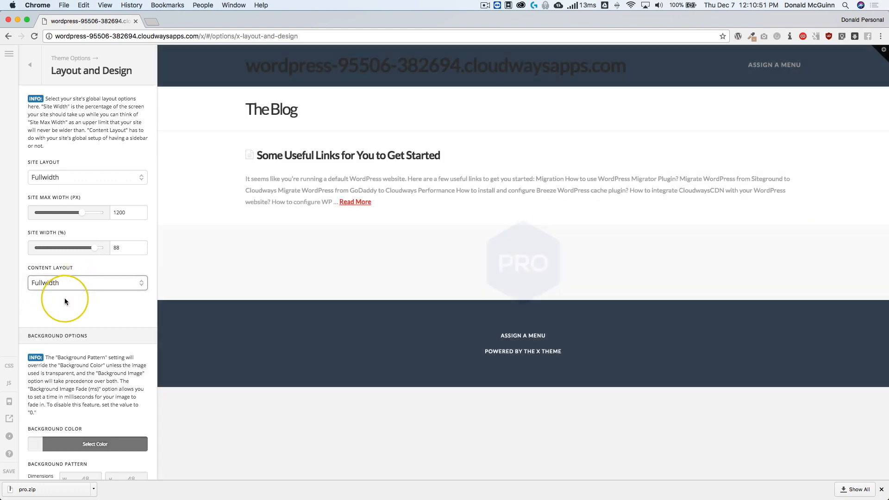
scroll(74, 292, down, 3)
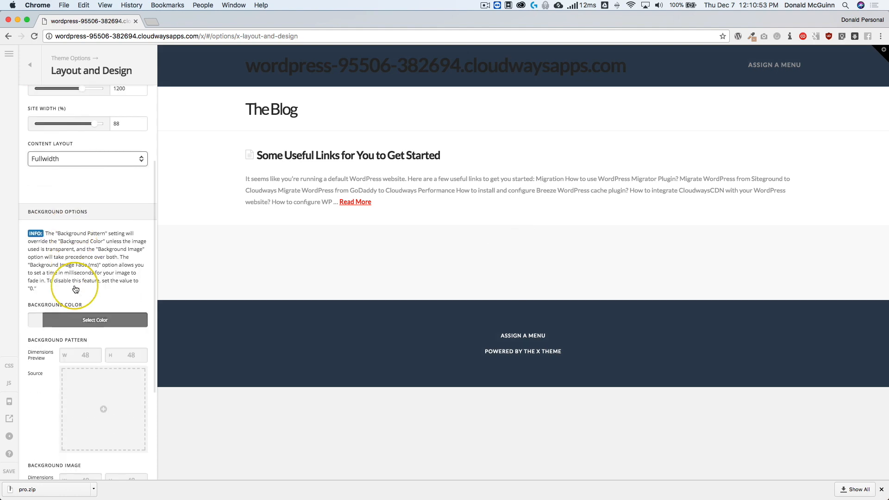
scroll(75, 290, down, 3)
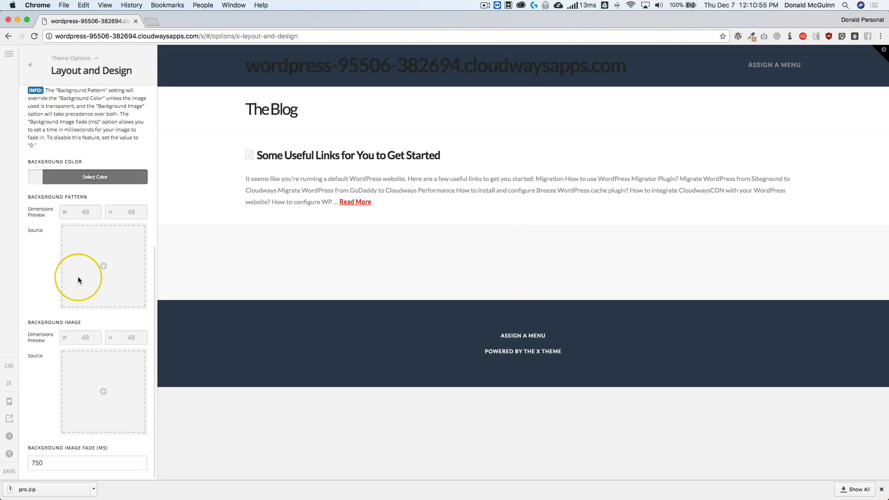
scroll(77, 280, up, 6)
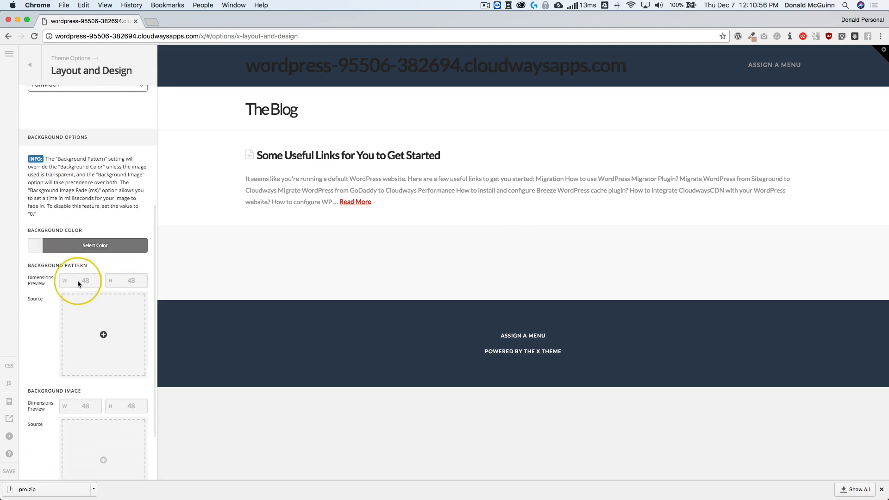
Step: Open the Typography settings and go to the root font size options
click(31, 76)
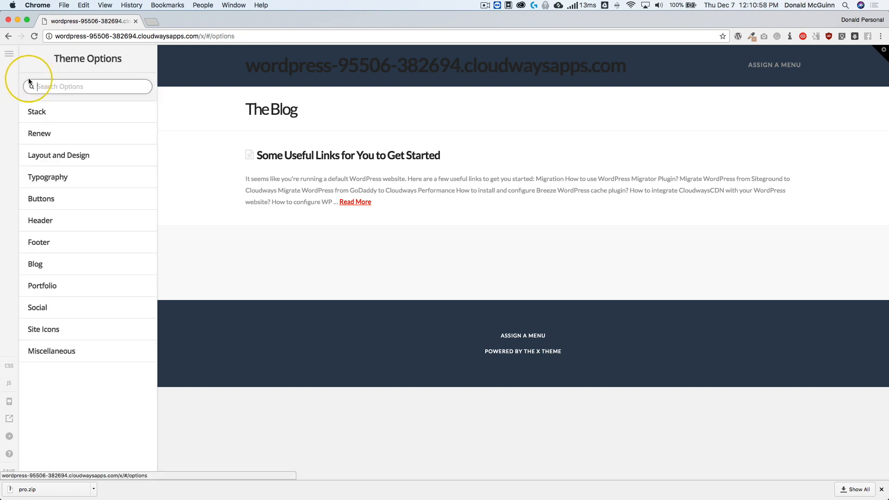
click(83, 179)
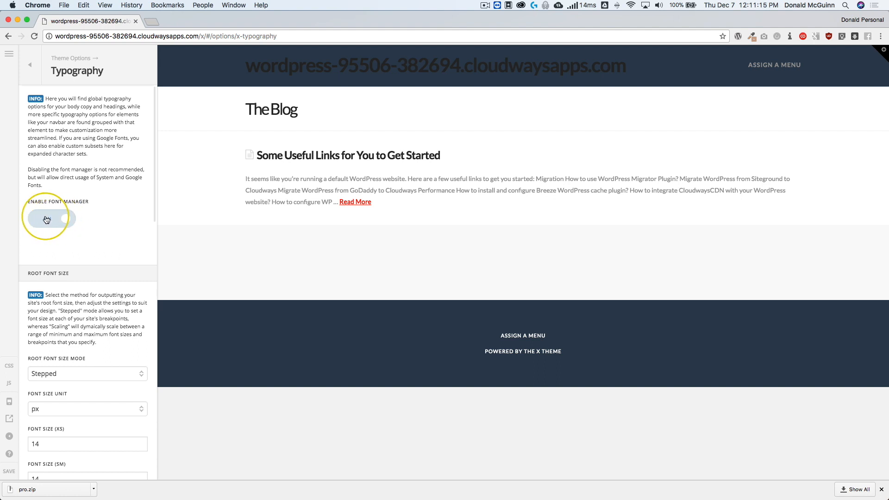
scroll(46, 219, down, 5)
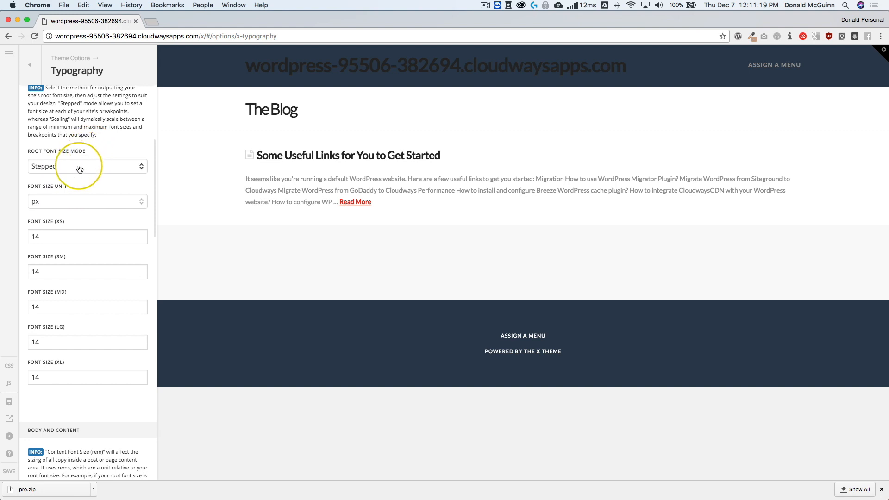
Step: Try the Scaling root font size mode, check its lower and upper breakpoint limits, and return the mode to Stepped
click(79, 165)
click(71, 173)
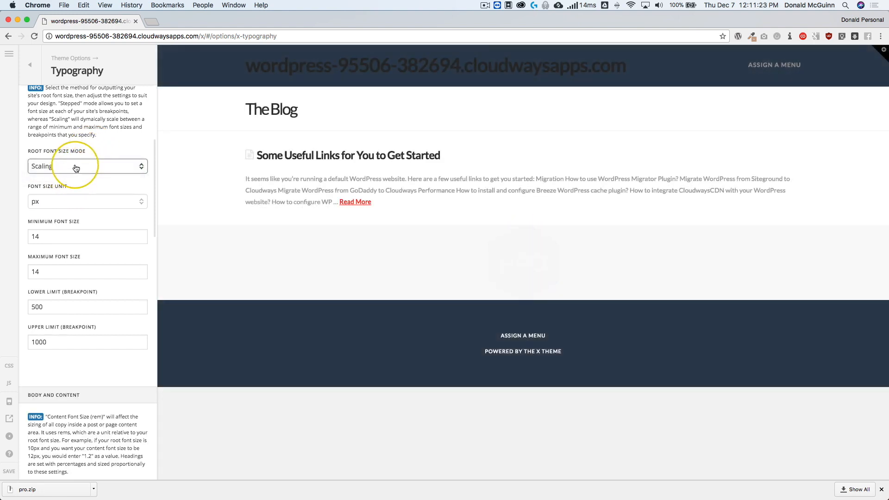
double_click(36, 307)
double_click(35, 342)
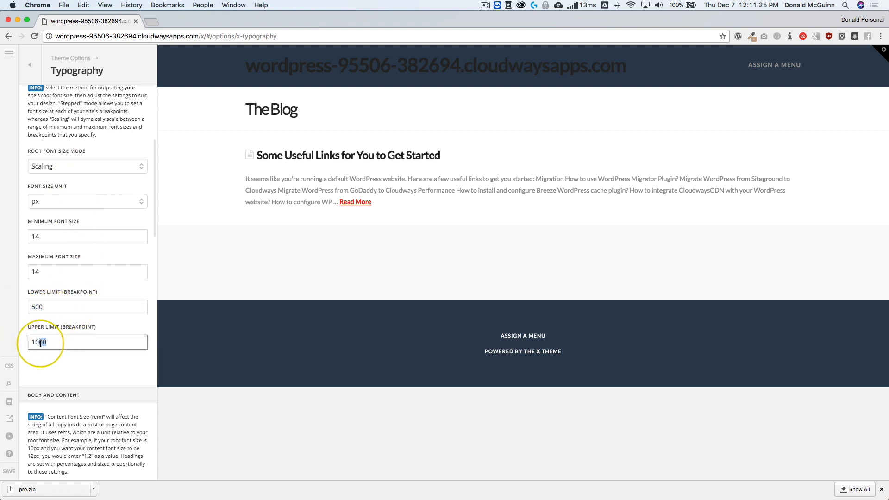
click(83, 166)
click(75, 159)
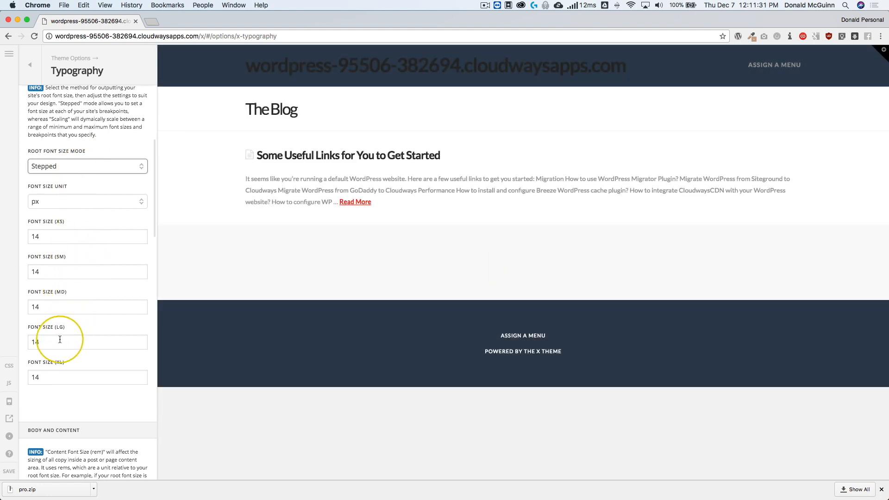
Step: Review the stepped root font sizes for the LG, MD and SM breakpoints against the preview's body text
click(36, 342)
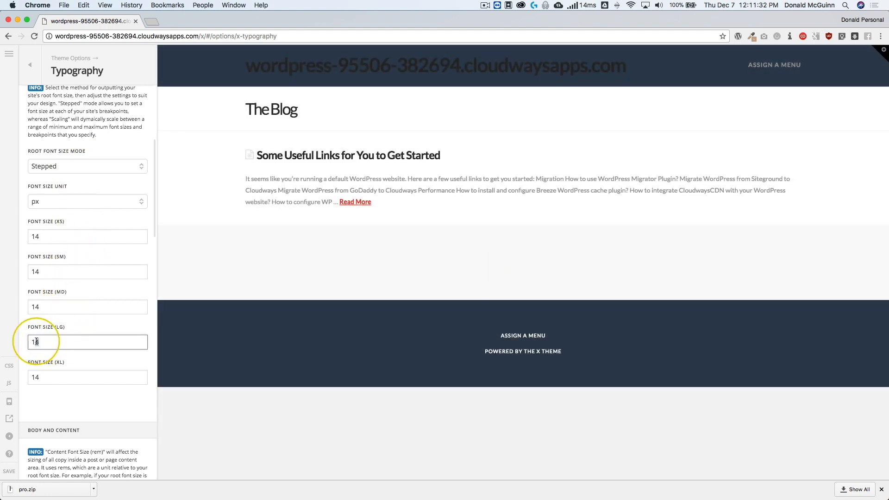
click(51, 306)
click(50, 267)
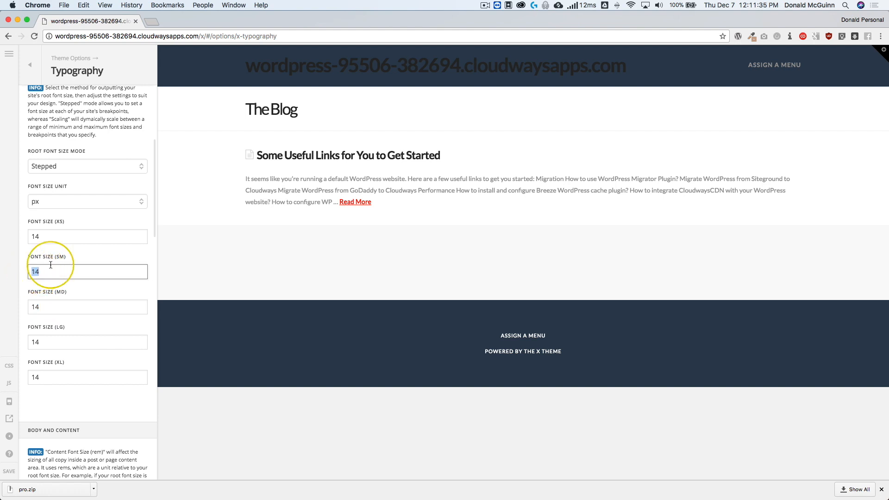
drag(257, 181, 288, 201)
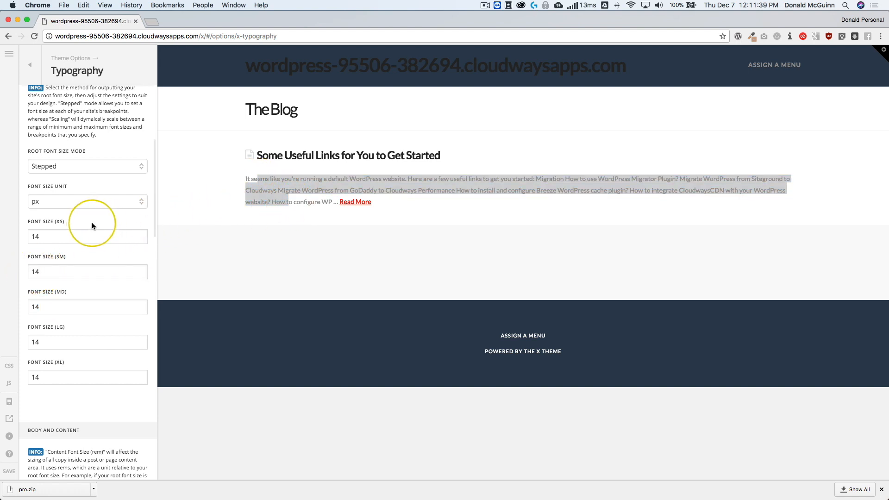
Step: Set the body font to Body Copy in the Body and Content settings
scroll(91, 227, down, 10)
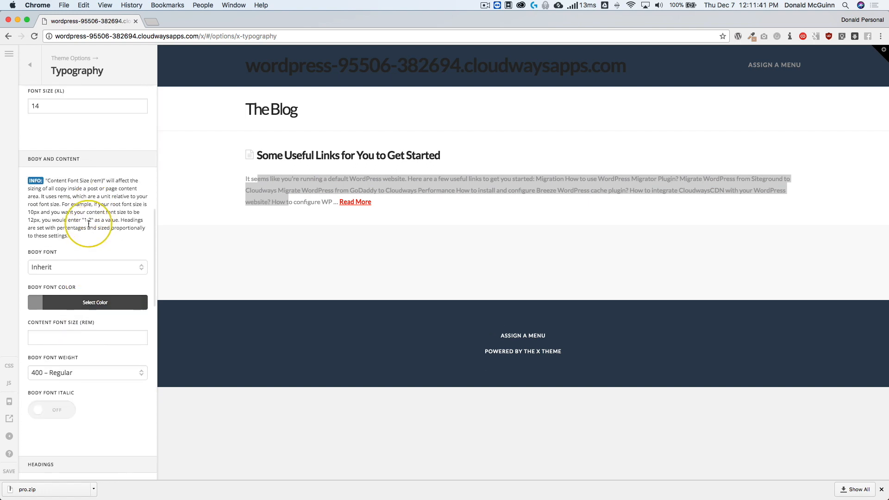
drag(14, 163, 80, 163)
scroll(80, 218, down, 3)
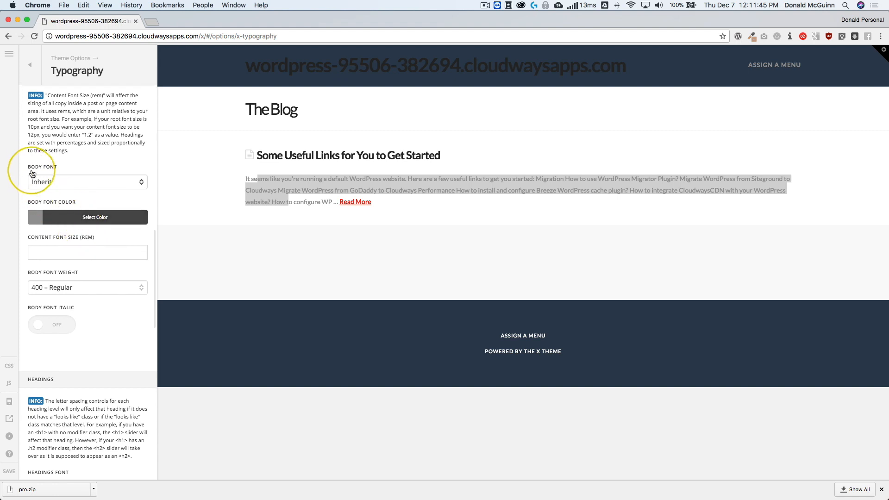
click(41, 181)
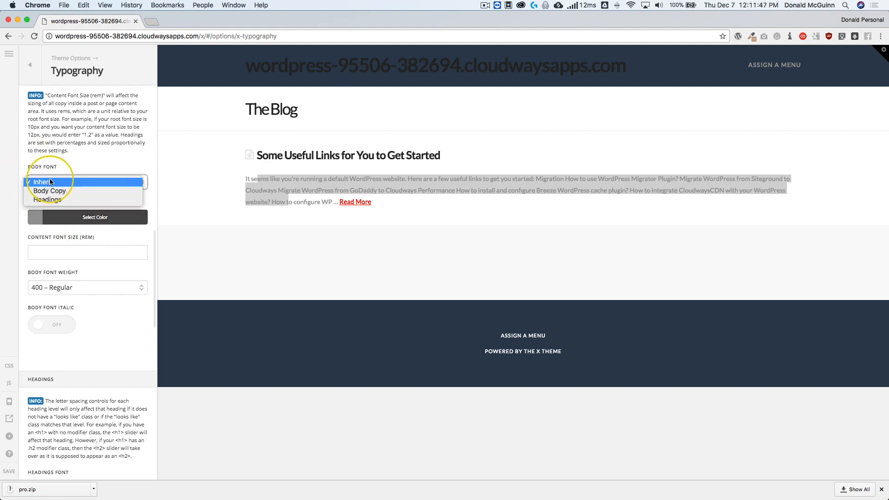
click(69, 189)
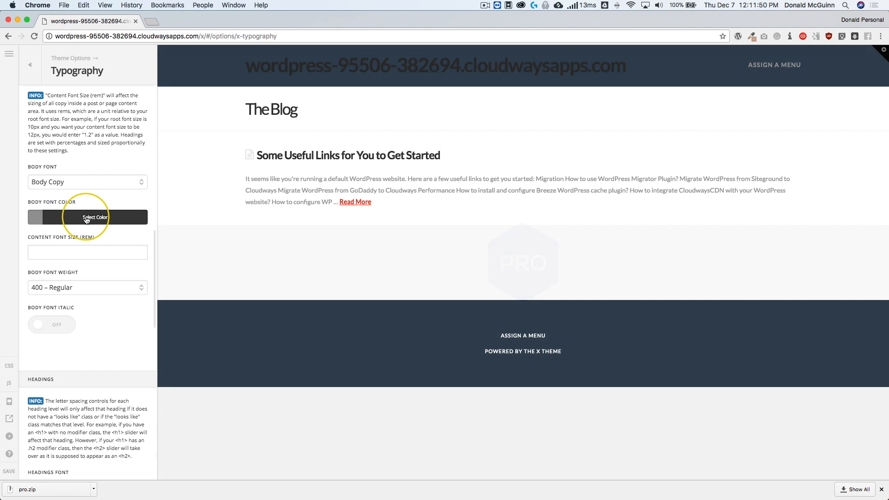
Step: Set the body font color to black, rgb(0, 0, 0)
click(86, 218)
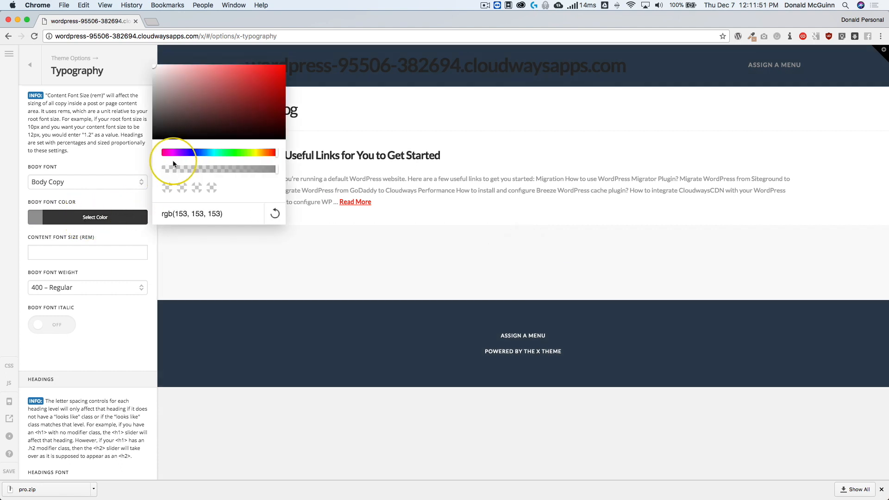
drag(183, 113, 177, 145)
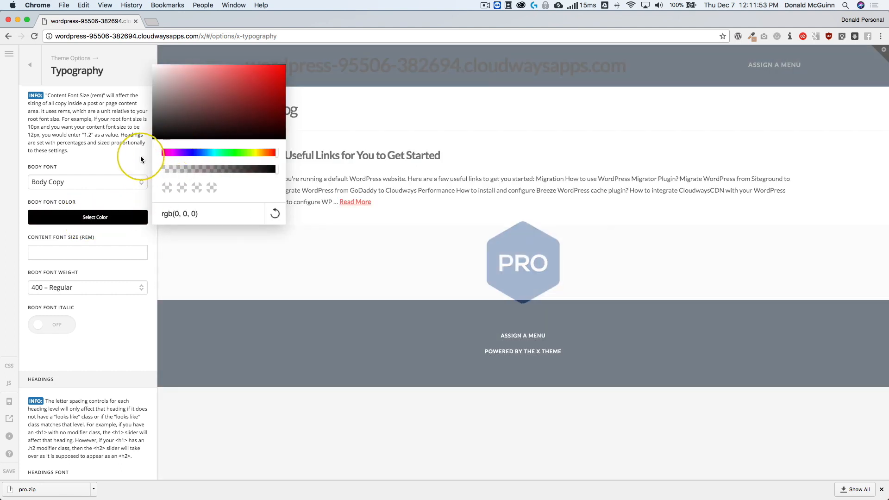
mouse_move(188, 109)
mouse_down()
mouse_move(259, 96)
mouse_move(276, 73)
mouse_move(151, 157)
mouse_up()
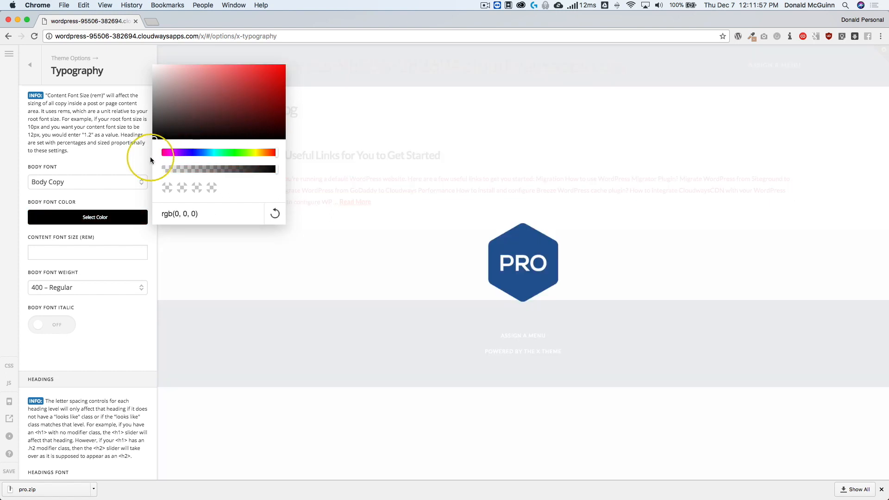
click(101, 164)
Step: Check the available body font weights and keep 400 – Regular
scroll(54, 261, down, 3)
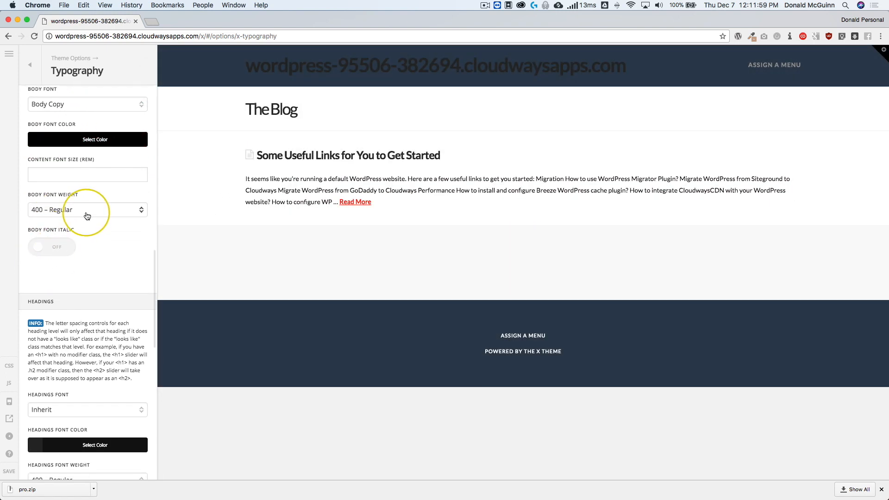
click(140, 209)
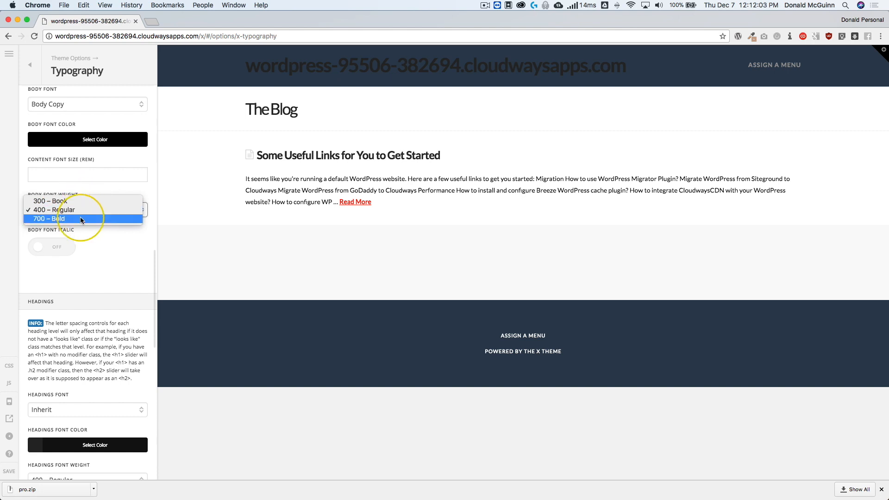
click(81, 228)
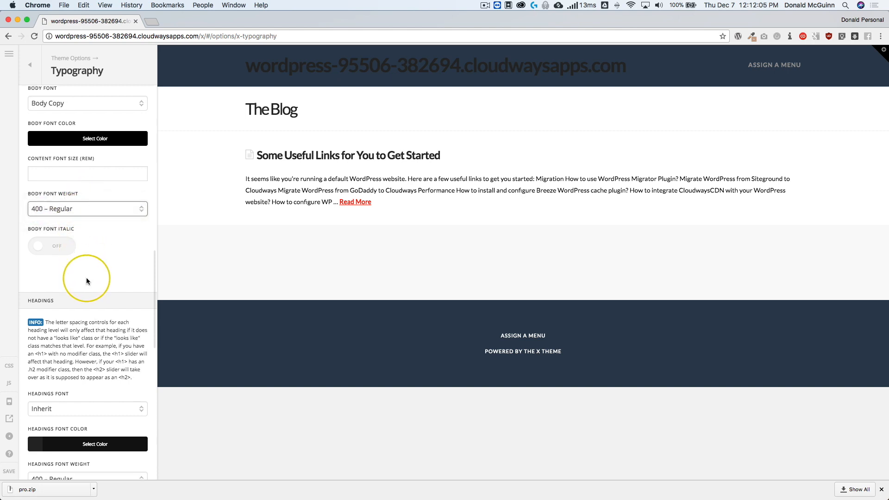
Step: Set the headings font to the Headings option
scroll(86, 277, down, 4)
click(77, 254)
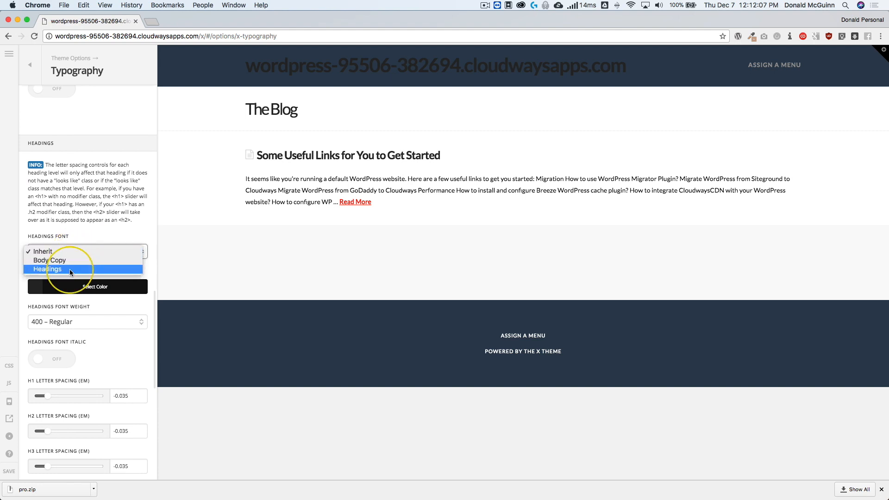
click(70, 269)
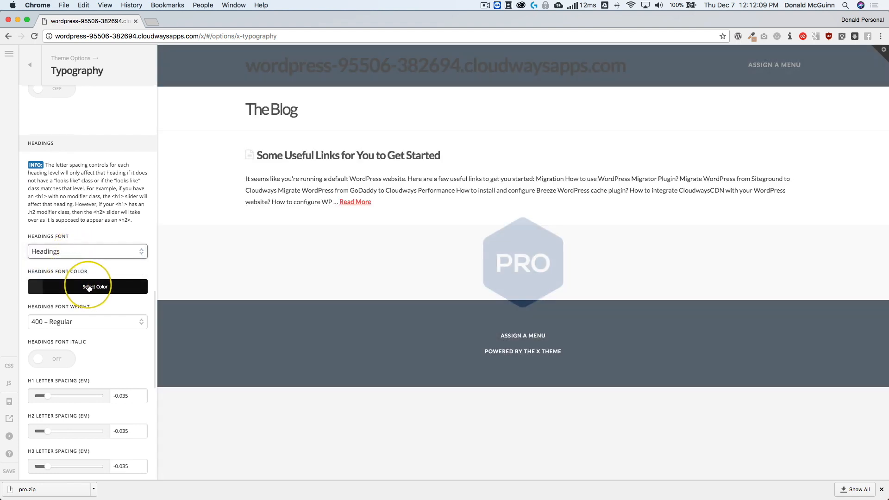
Step: Try a red headings font color, then set it to black
click(90, 284)
drag(224, 190, 273, 137)
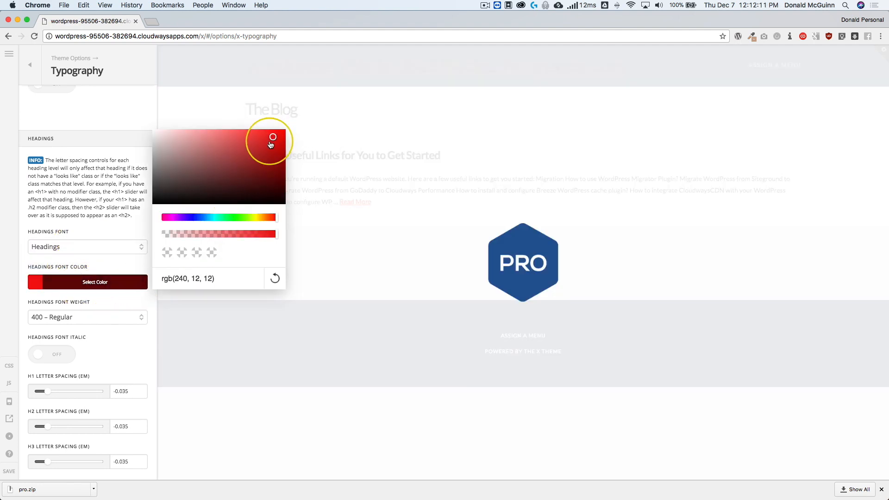
mouse_move(358, 158)
mouse_down()
mouse_move(254, 162)
mouse_move(80, 250)
mouse_move(78, 222)
mouse_up()
Step: Check the available headings font weights and keep 400 – Regular
scroll(78, 222, down, 4)
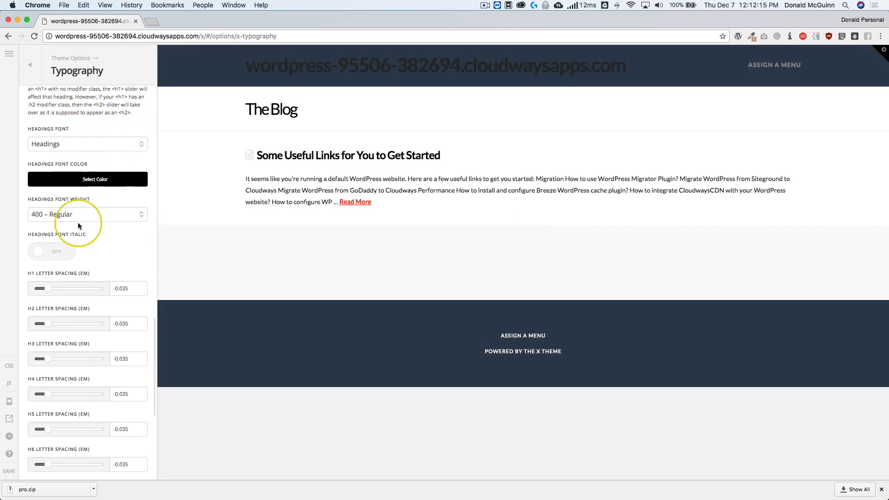
click(68, 190)
click(87, 194)
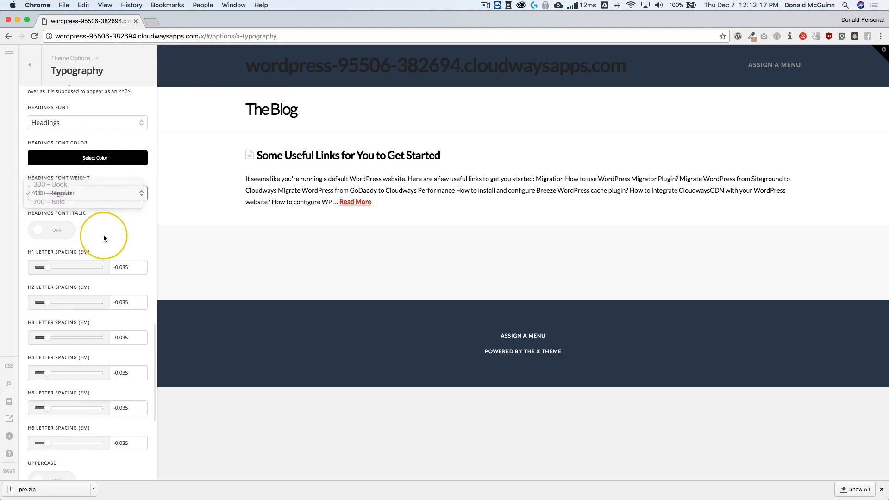
Step: Try an H1 letter spacing of 0.24 em and return it to -0.035 em
scroll(104, 235, down, 5)
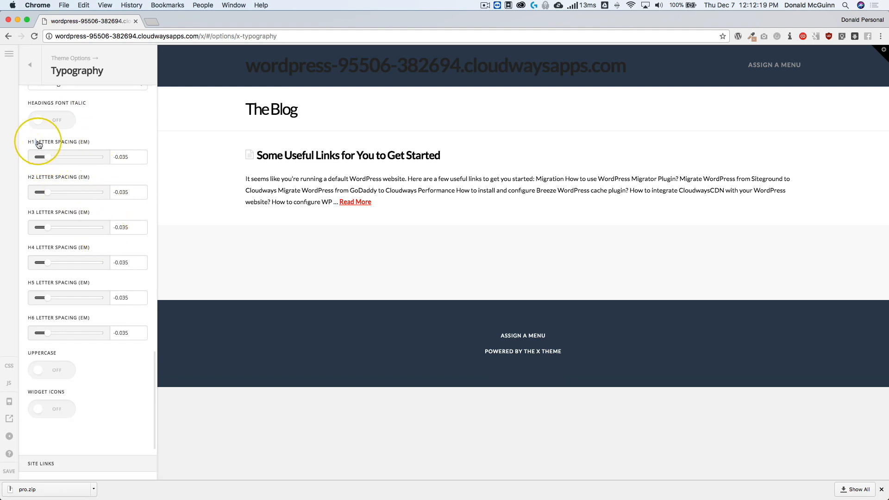
drag(35, 142, 86, 146)
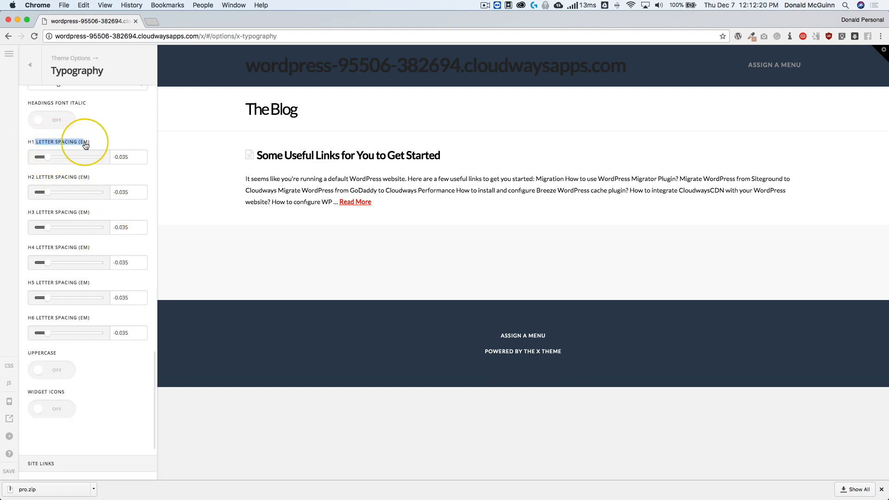
click(120, 157)
drag(43, 165, 76, 162)
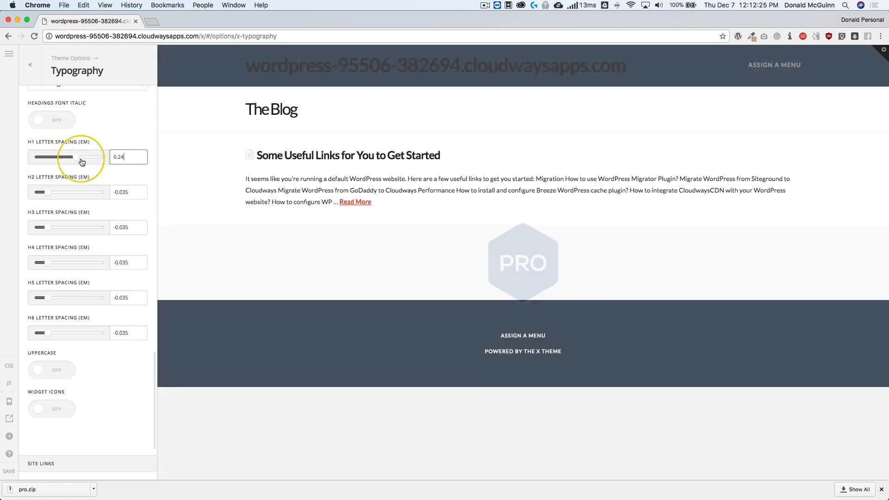
text(-0.035)
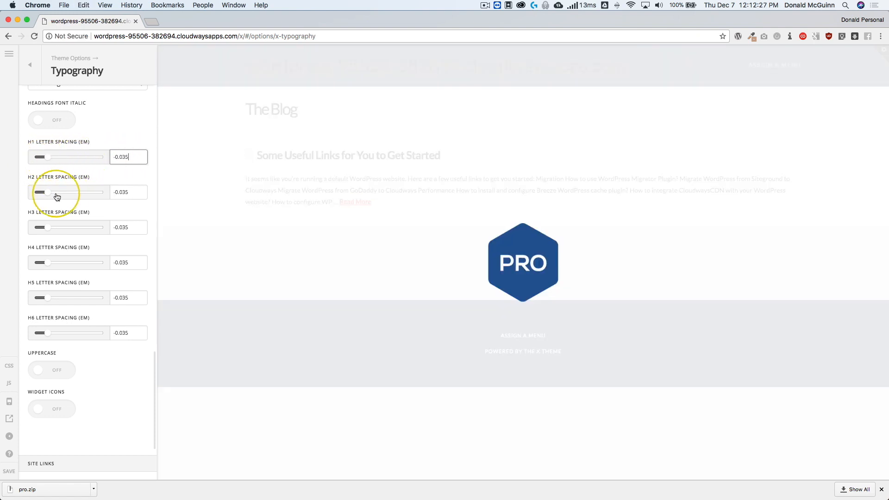
Step: Try an H2 letter spacing of 0.24 em and return it to -0.035 em
drag(48, 193, 75, 193)
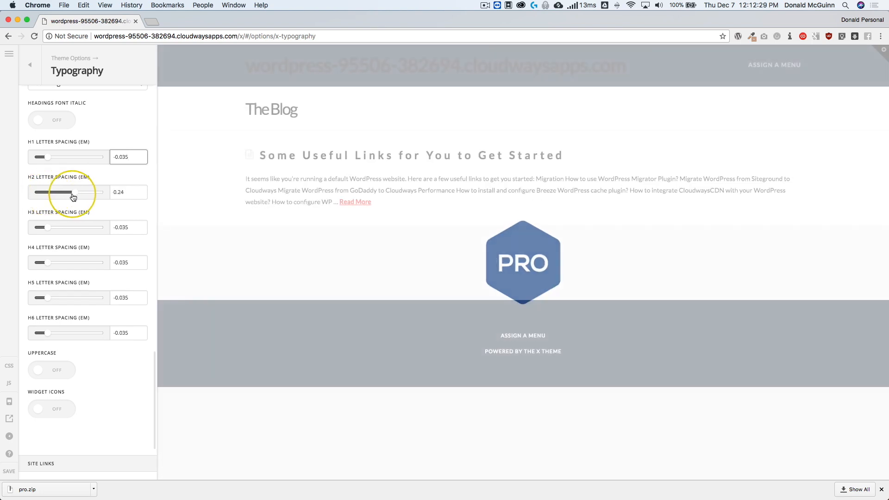
click(119, 193)
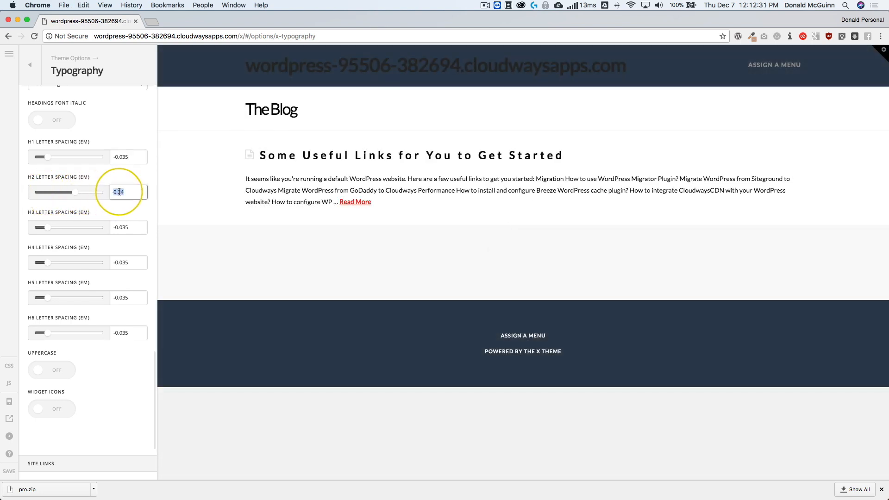
text(-0.035)
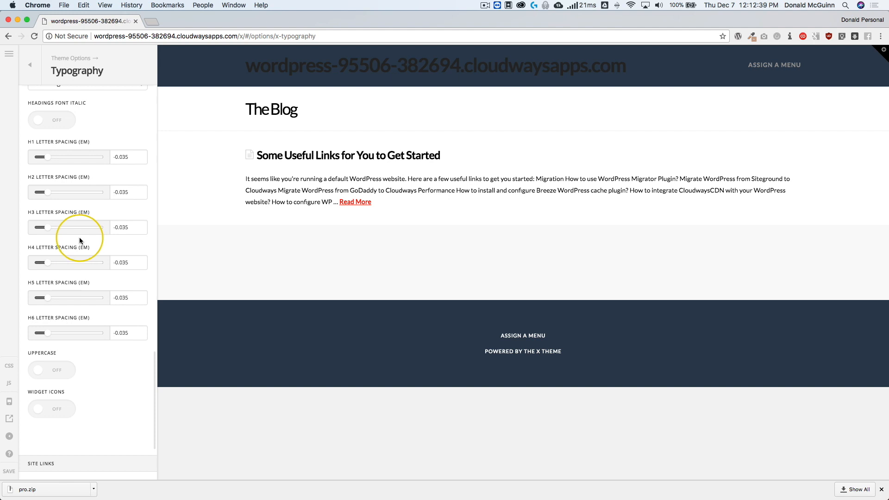
Step: Try the Uppercase and Widget Icons options for headings, turning each one back off
scroll(80, 238, down, 5)
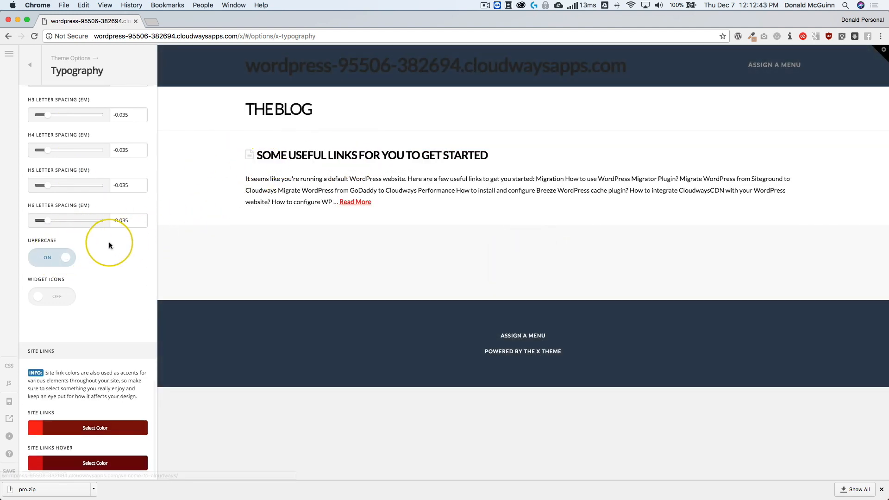
click(42, 256)
click(50, 298)
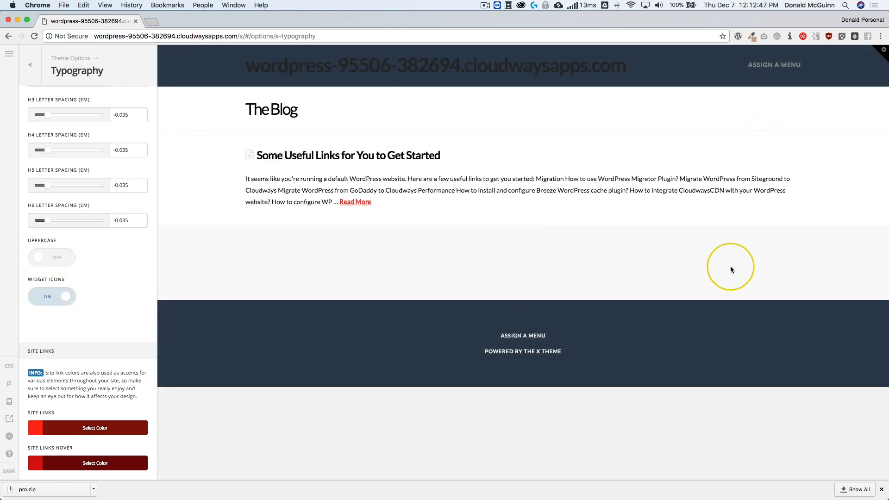
click(50, 301)
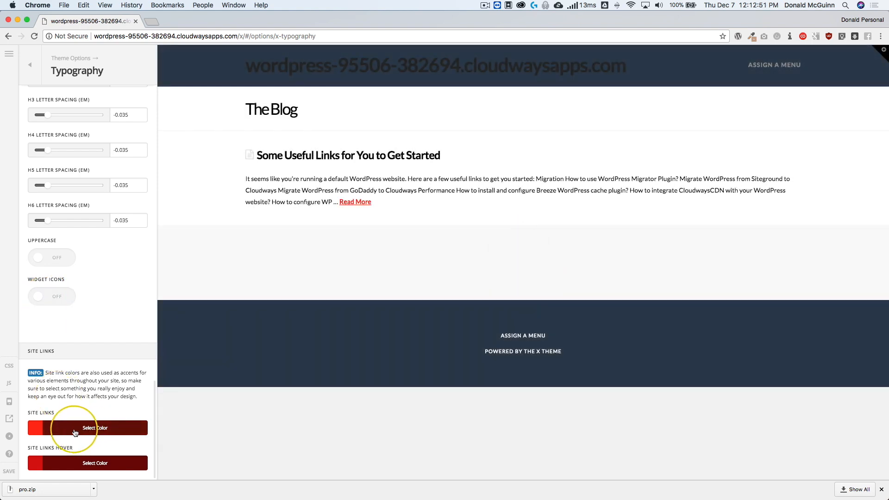
Step: Set the site links color to bright blue, rgb(14, 134, 247)
click(75, 433)
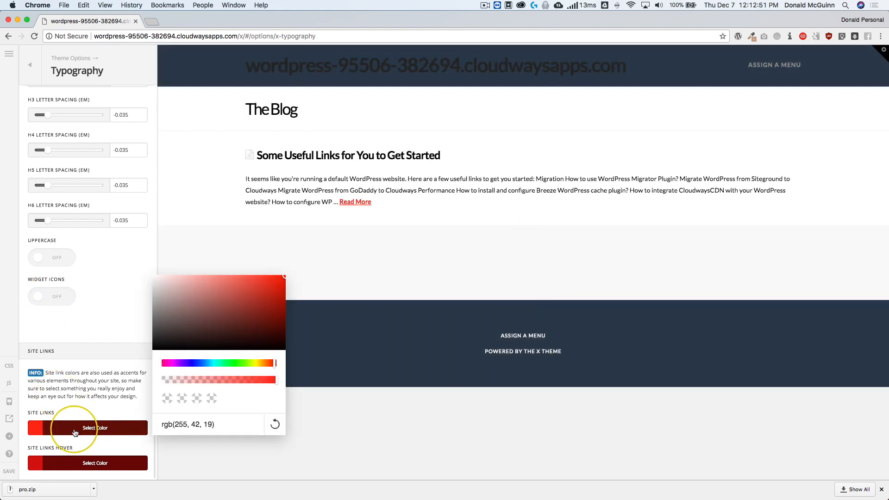
click(181, 286)
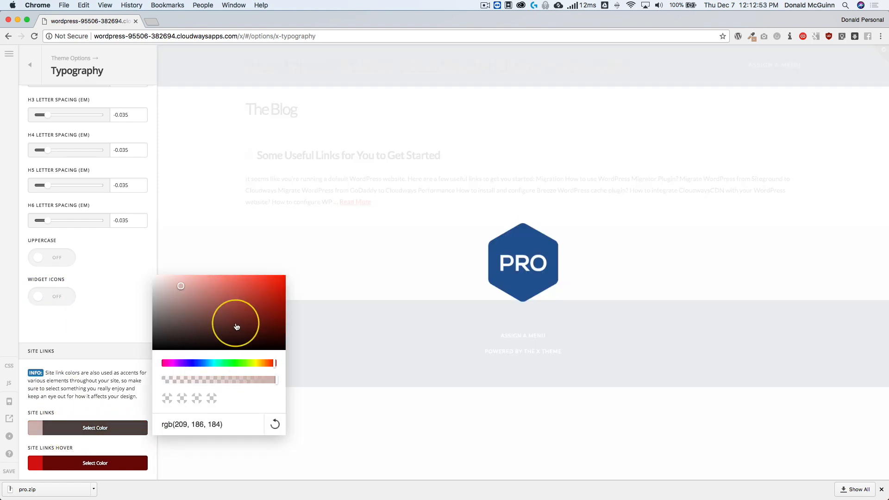
drag(254, 363, 209, 363)
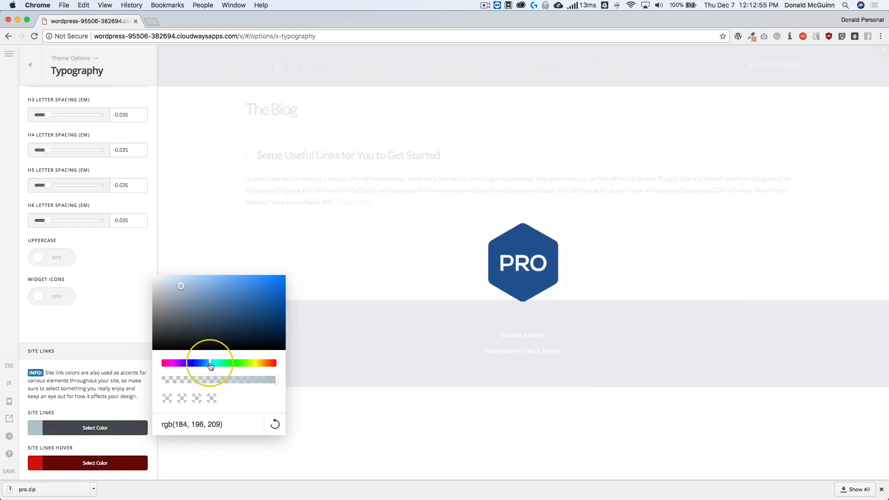
click(281, 277)
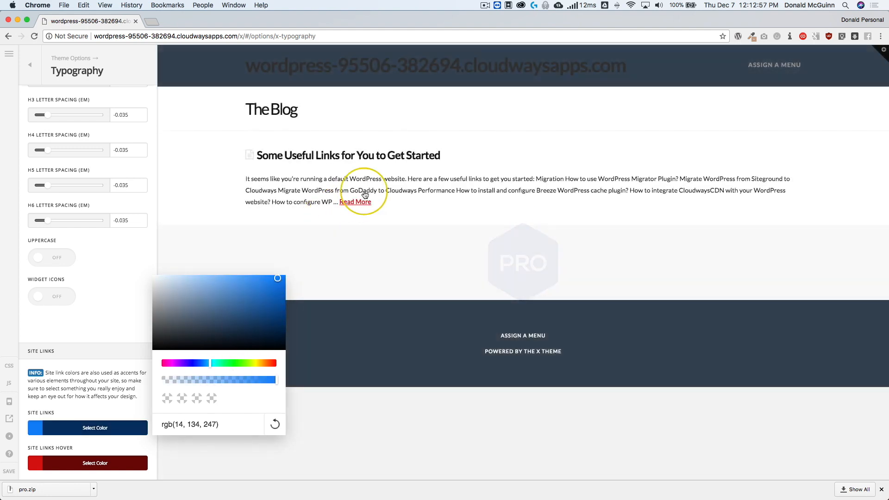
click(133, 291)
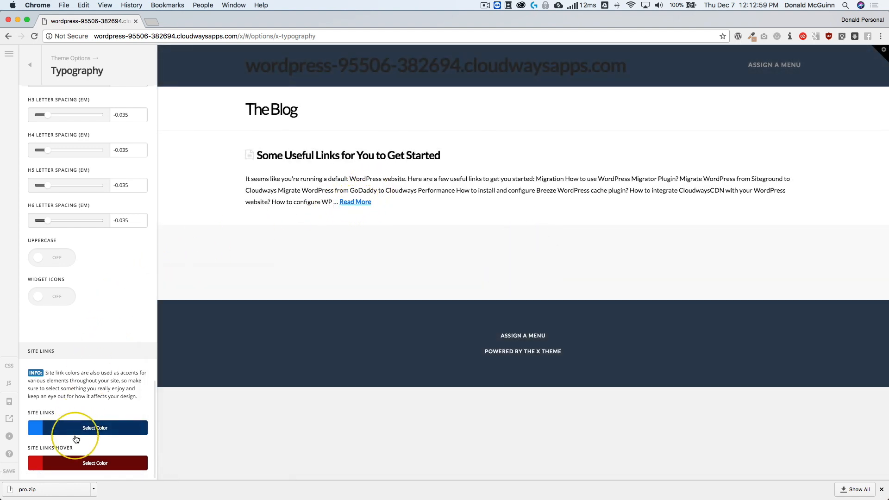
Step: Set the site links hover color to green, rgb(15, 216, 26)
click(73, 465)
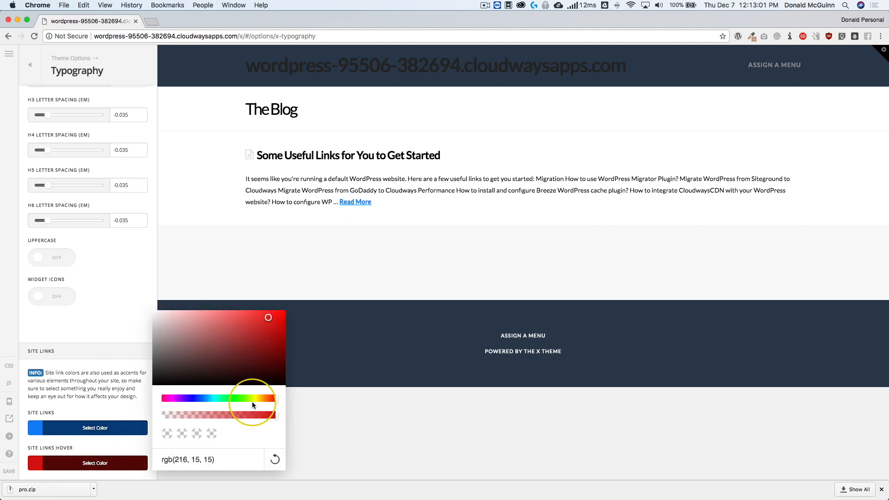
click(237, 398)
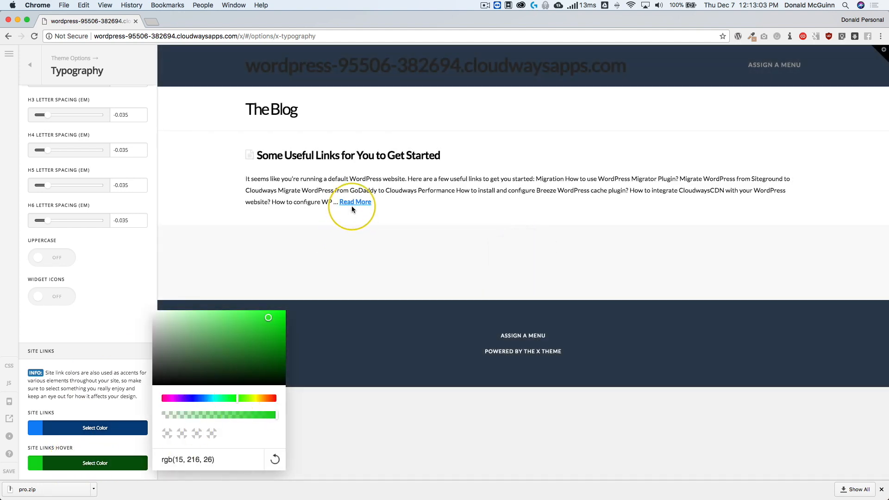
Step: Open the Buttons options and review the style, shape and size choices and the normal and hover color settings
click(102, 272)
click(30, 65)
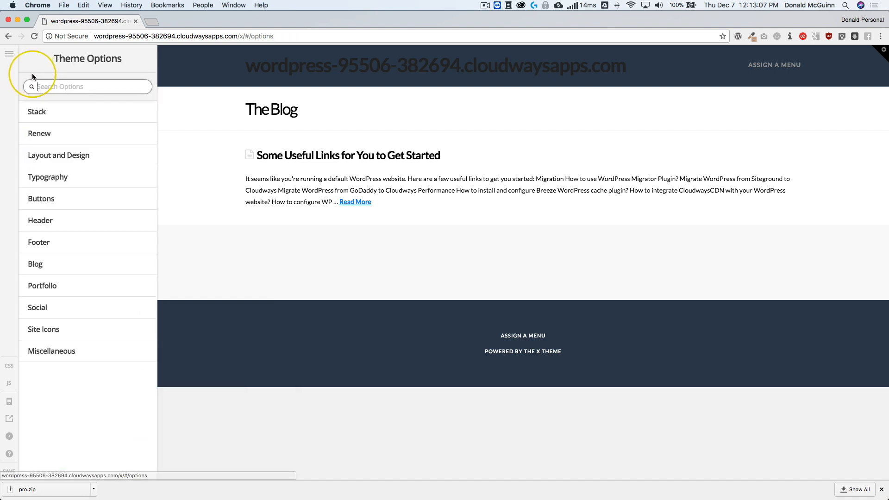
click(86, 200)
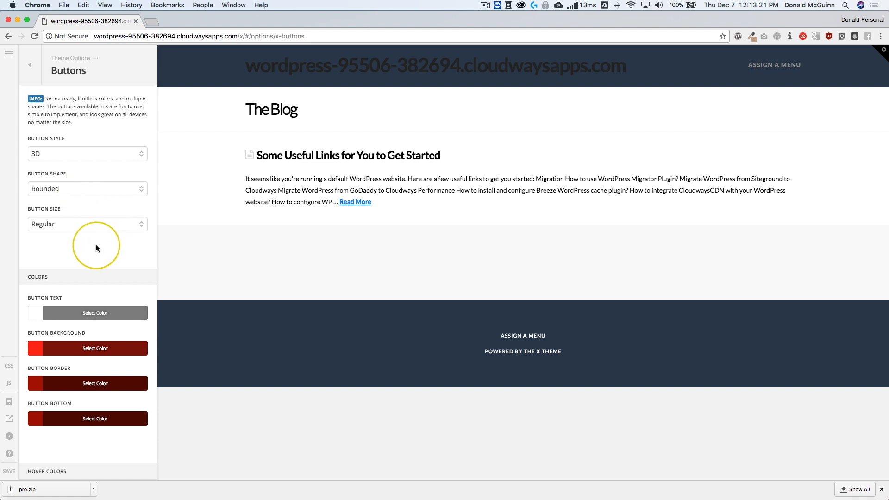
click(78, 155)
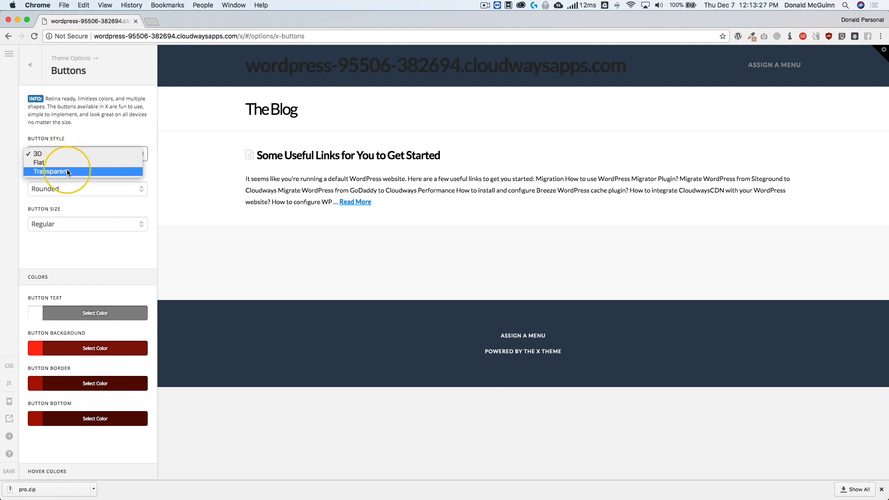
click(67, 262)
click(68, 193)
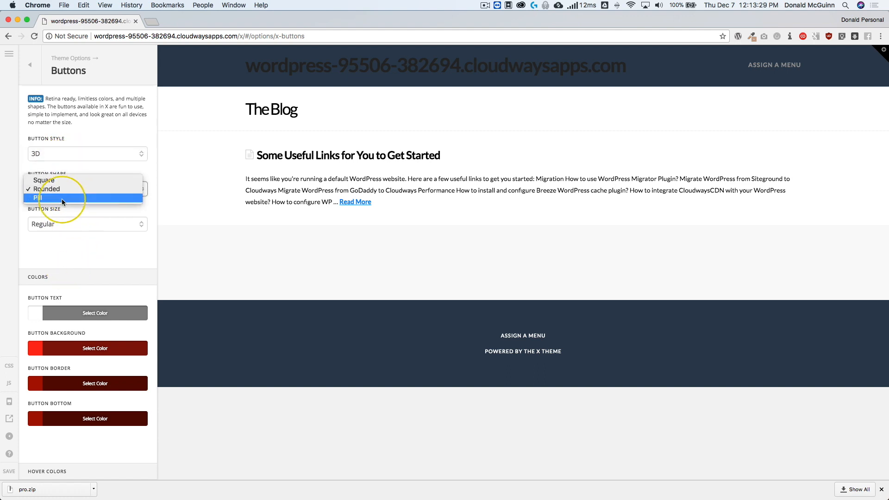
click(76, 252)
click(78, 223)
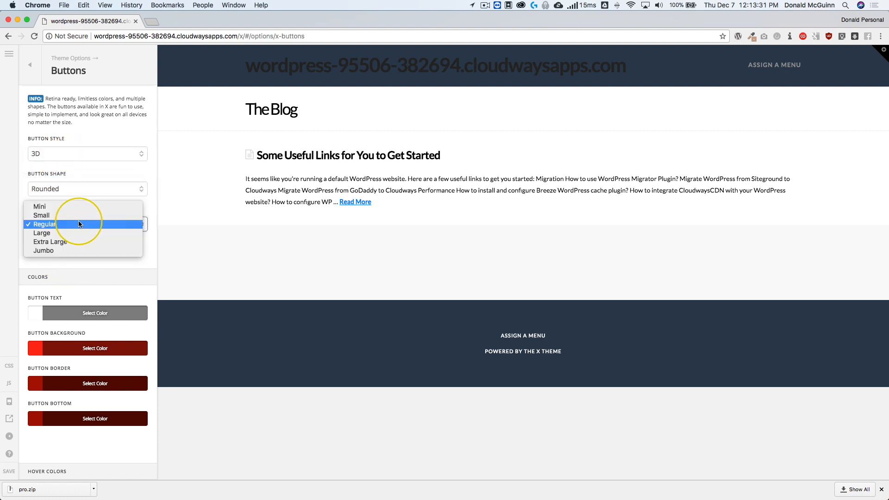
click(89, 283)
scroll(95, 306, down, 5)
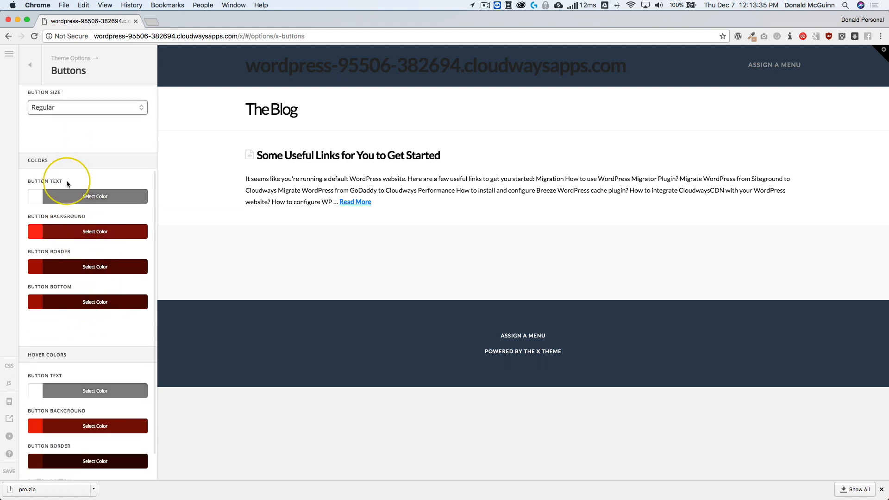
scroll(74, 324, down, 2)
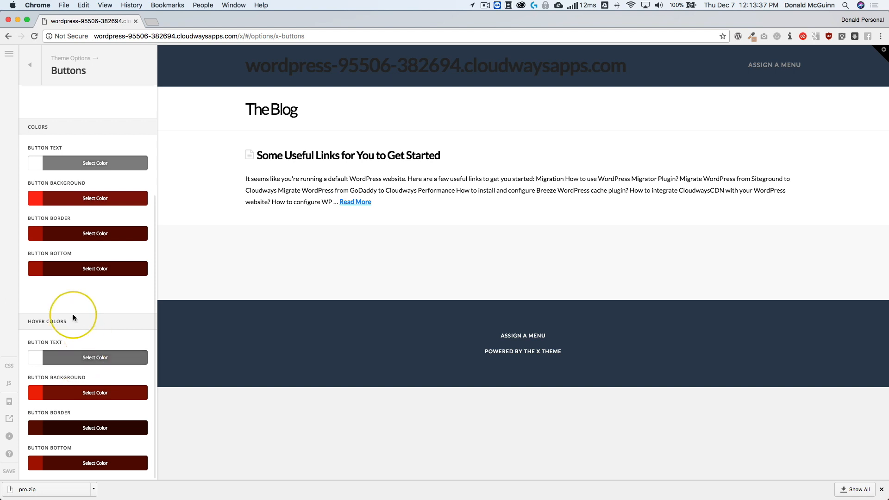
scroll(74, 312, up, 3)
scroll(76, 311, up, 5)
Step: Try the Flat button style and settle on Transparent
click(68, 158)
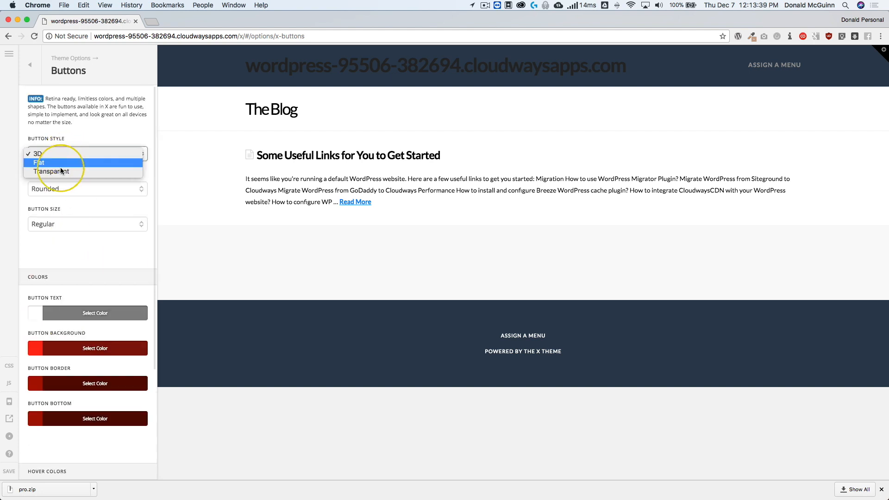
click(61, 163)
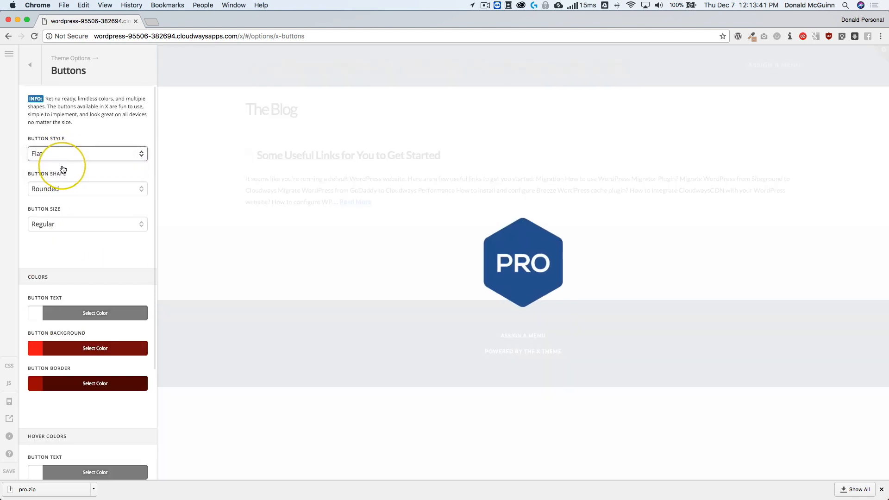
click(71, 153)
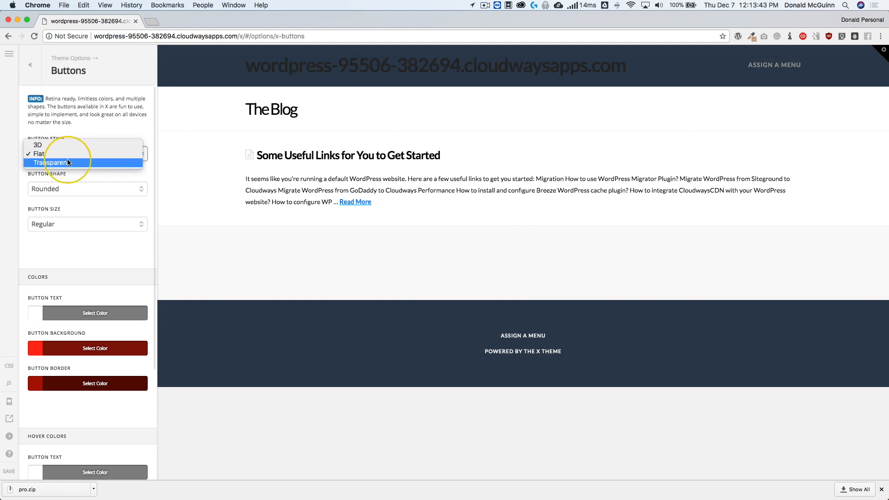
click(68, 160)
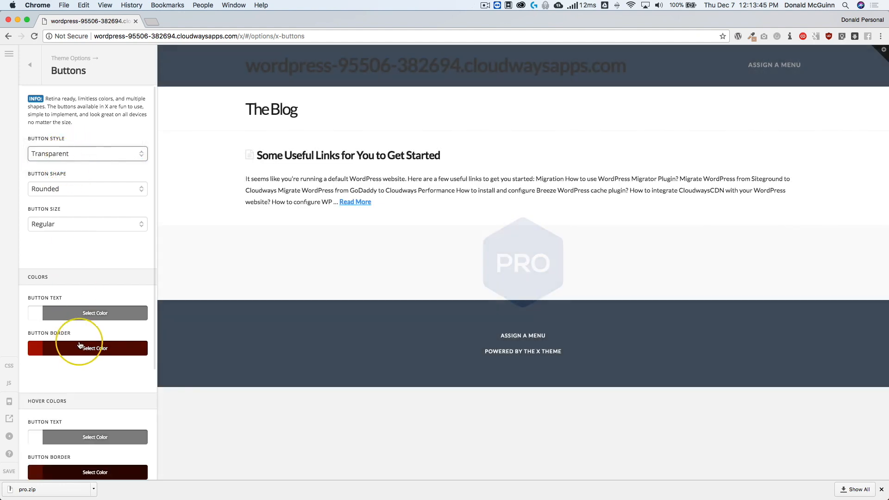
Step: Switch from the Buttons options to the Header options and go to the Navbar section
click(30, 65)
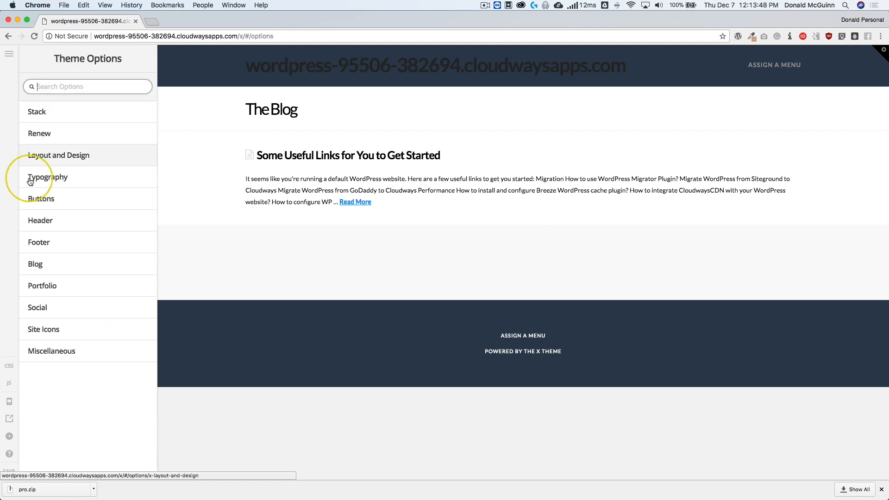
click(69, 223)
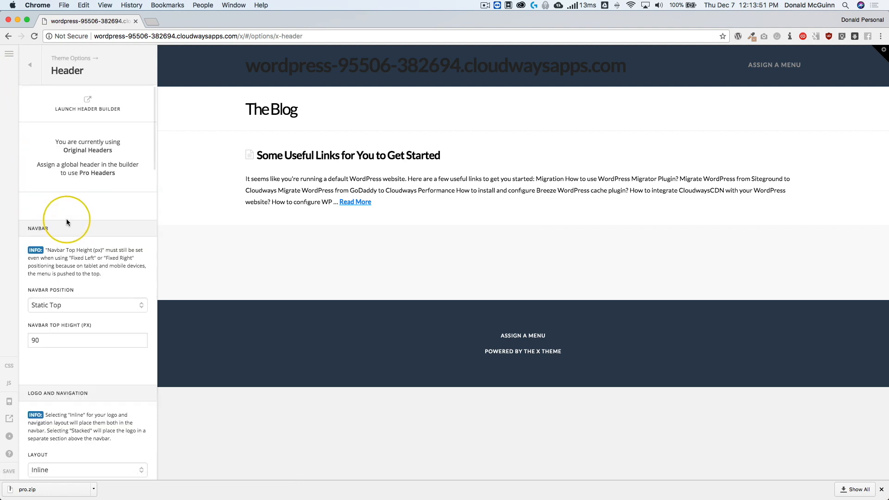
scroll(83, 193, down, 5)
Step: Try the Fixed Left and Fixed Right navbar positions and return the navbar to Static Top
click(74, 179)
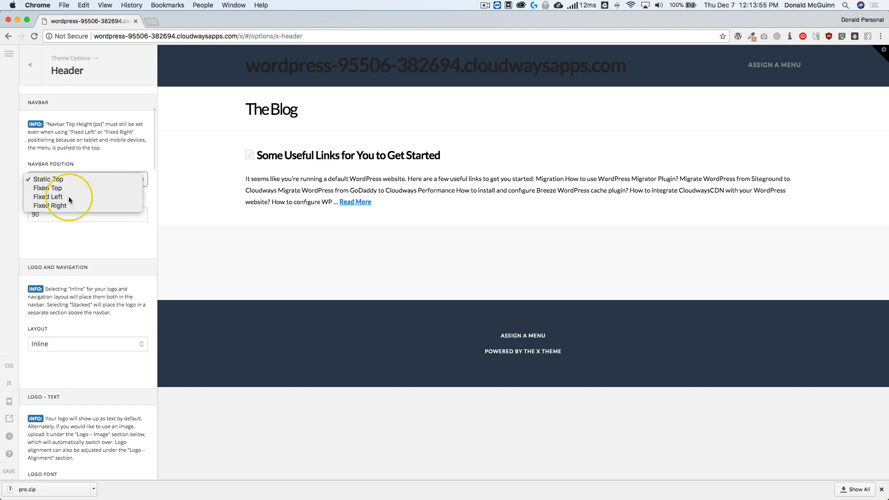
click(68, 197)
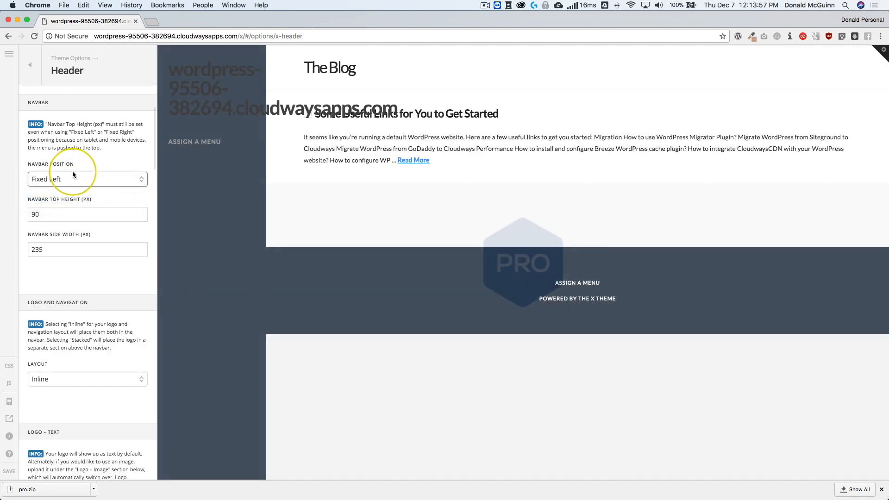
click(74, 177)
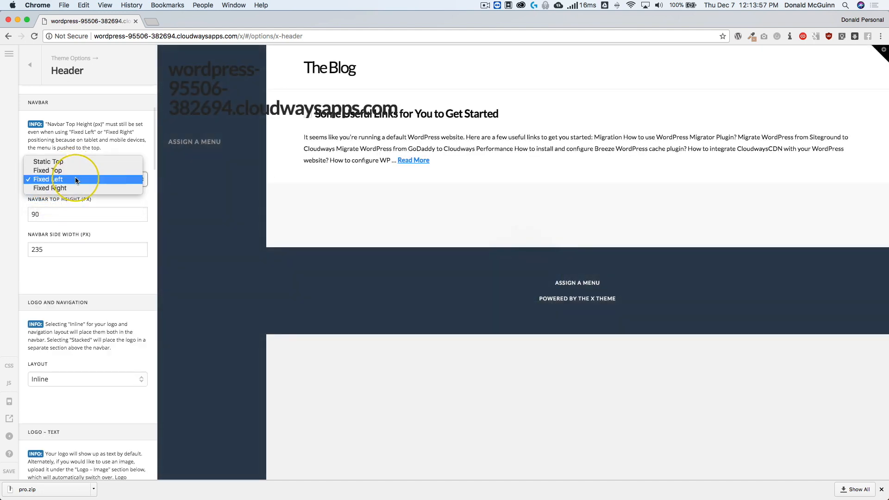
click(74, 188)
click(73, 180)
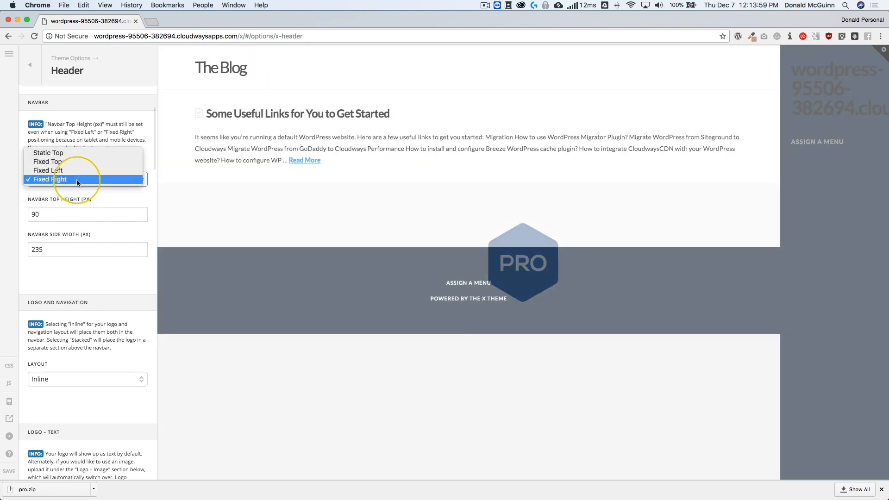
click(71, 153)
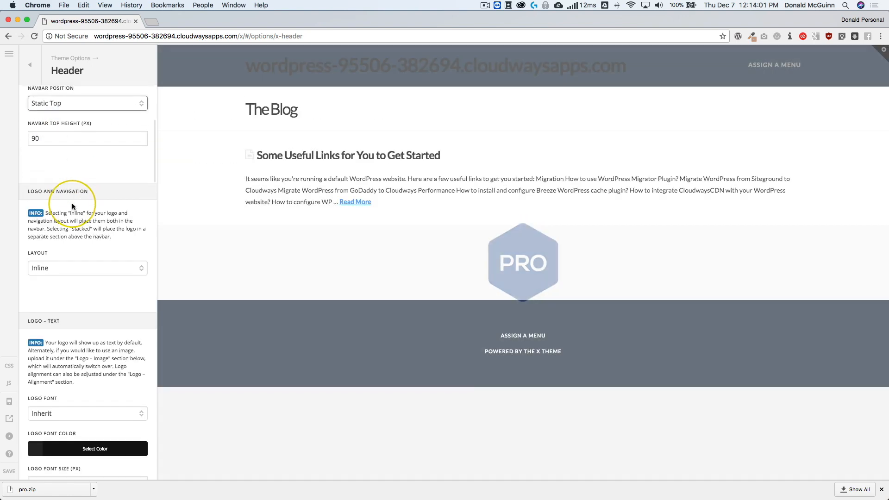
Step: Set the logo and navigation layout to Stacked and the logo font to Headings
click(66, 272)
click(63, 278)
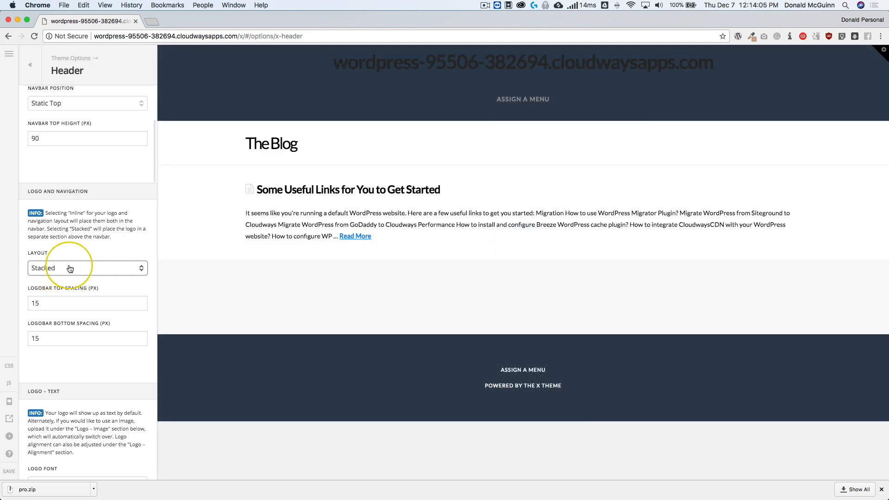
scroll(70, 268, down, 6)
click(67, 222)
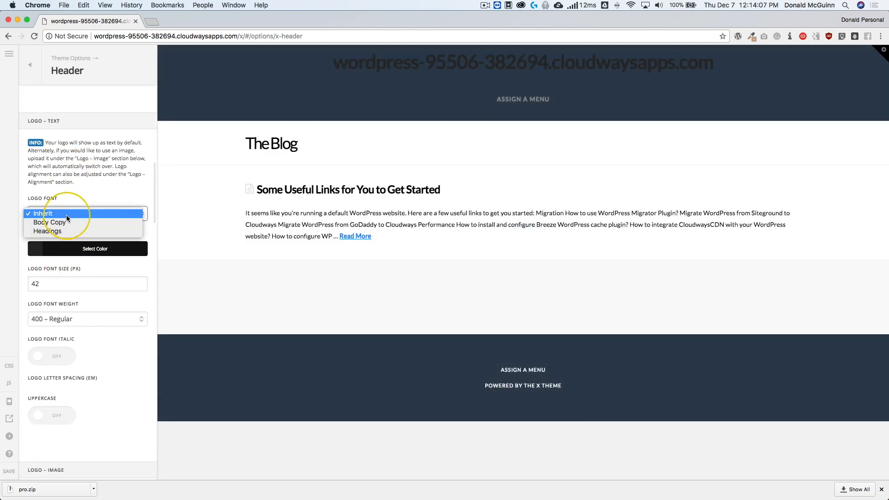
click(60, 231)
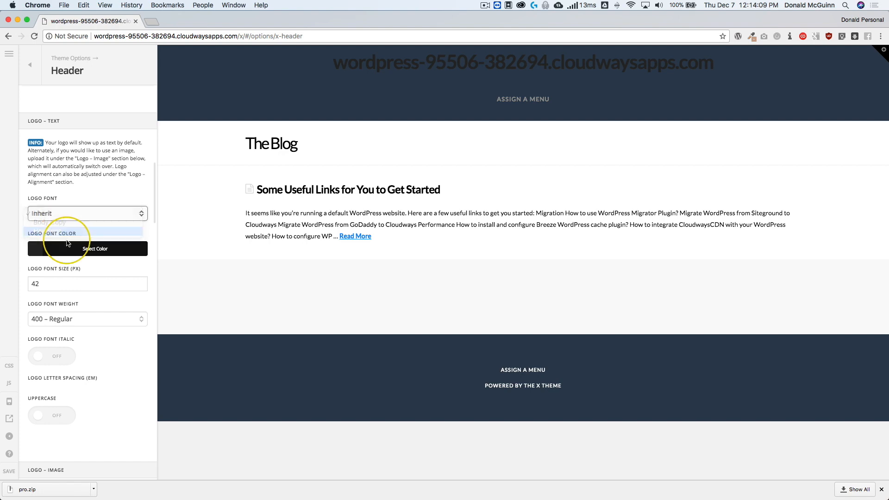
Step: Set the logo font color to white, rgb(255, 255, 255)
click(79, 245)
drag(182, 162, 134, 93)
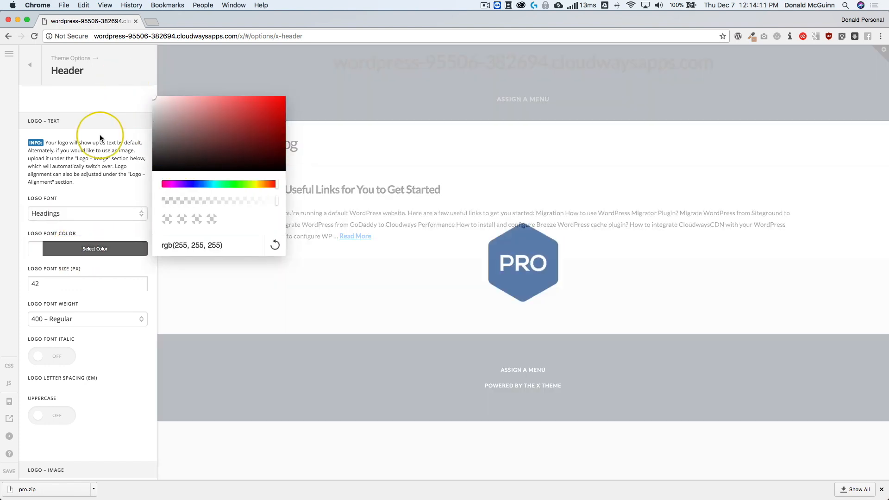
click(94, 154)
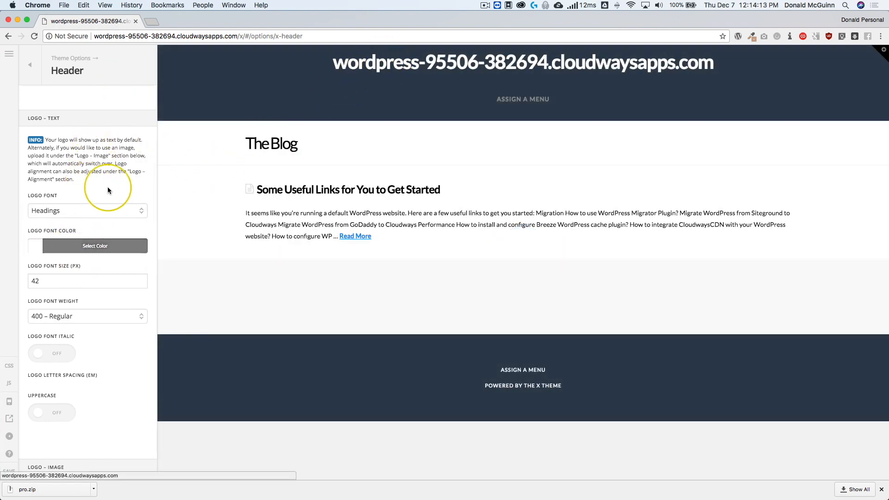
Step: Set the navbar font to Headings and the navbar links color to white, rgb(255, 255, 255)
scroll(71, 218, down, 10)
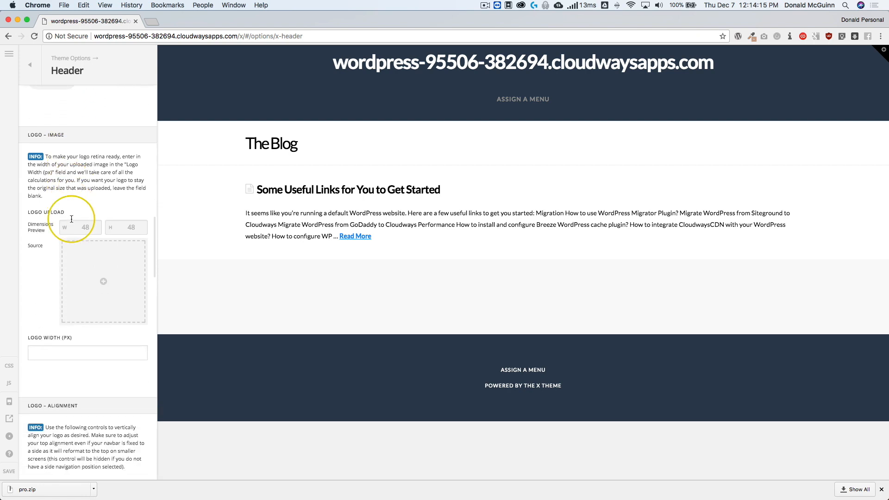
scroll(71, 219, down, 3)
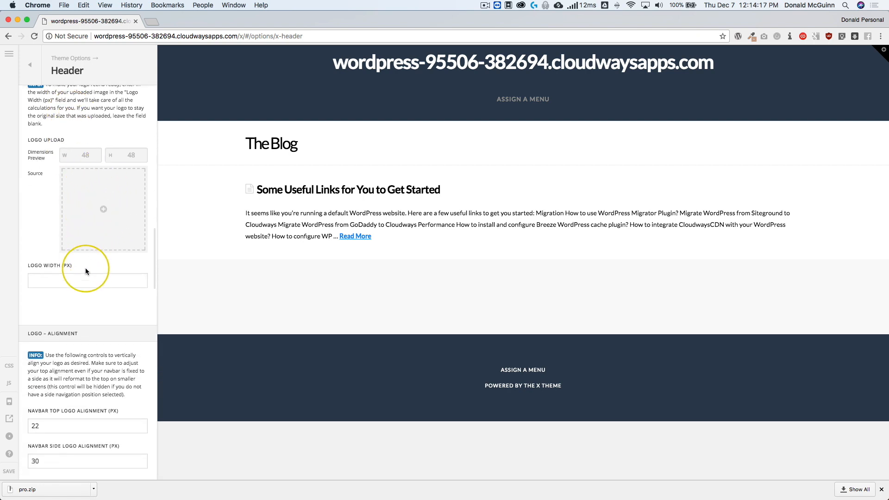
scroll(78, 280, down, 9)
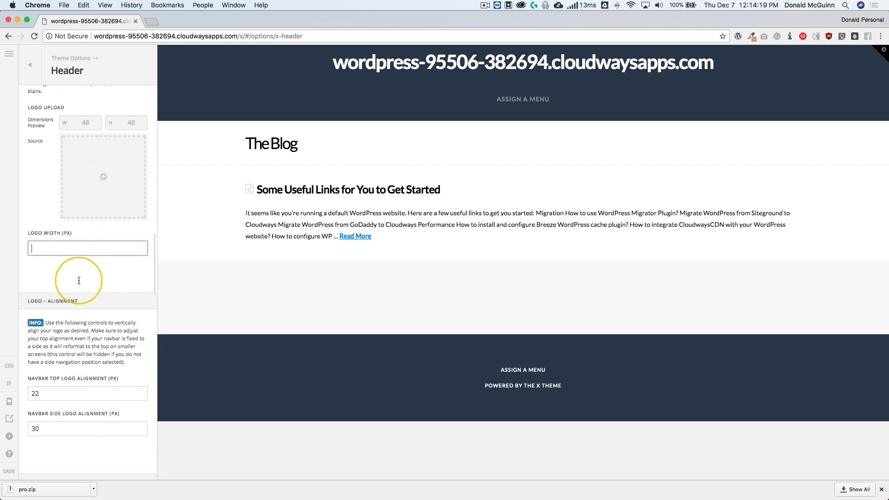
scroll(61, 259, down, 5)
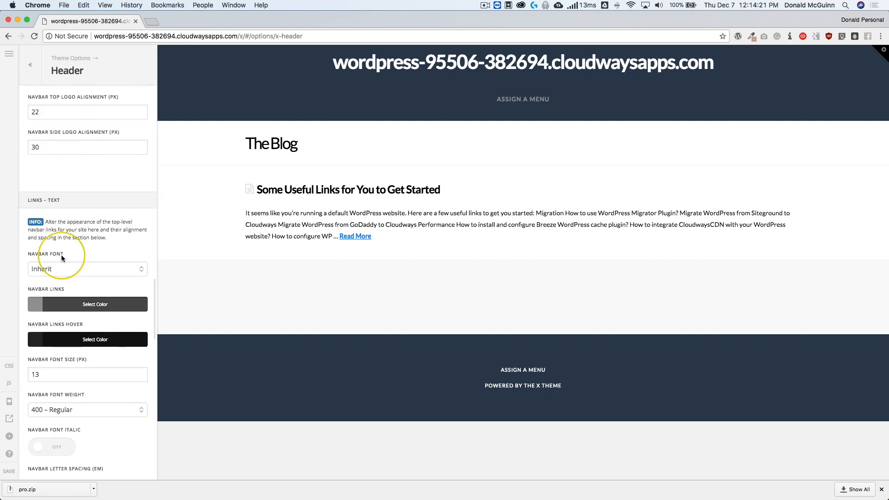
click(63, 258)
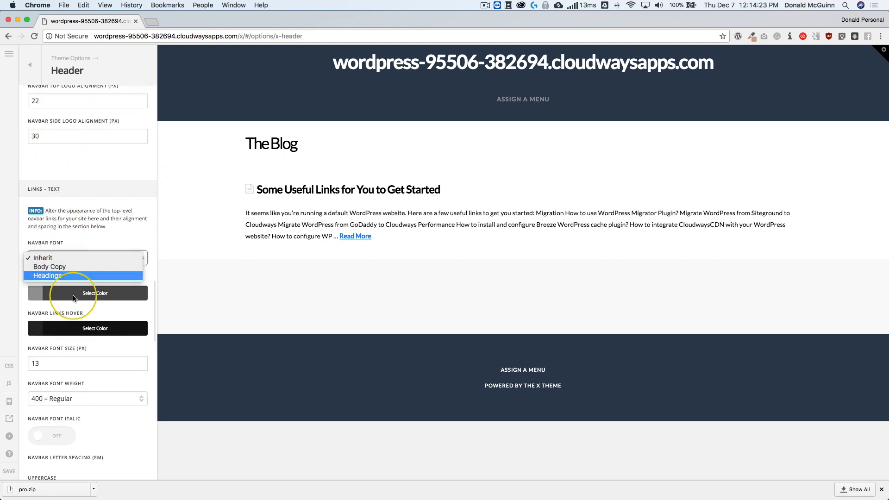
click(57, 276)
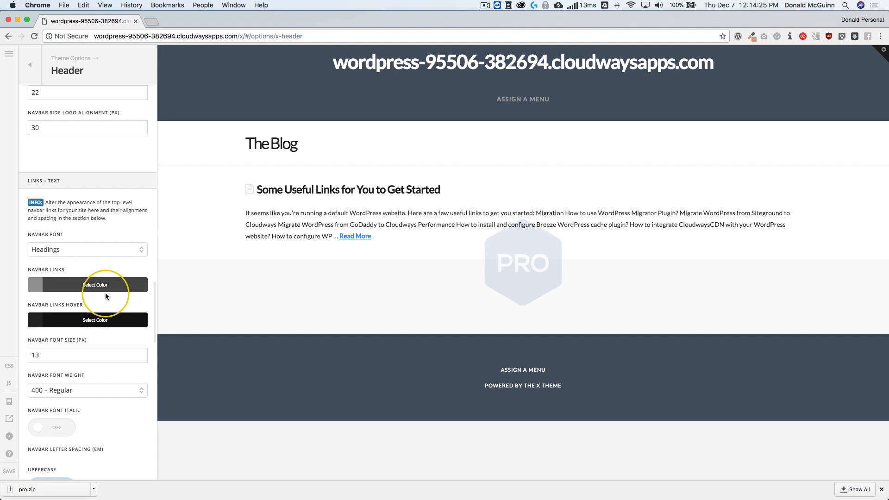
click(105, 296)
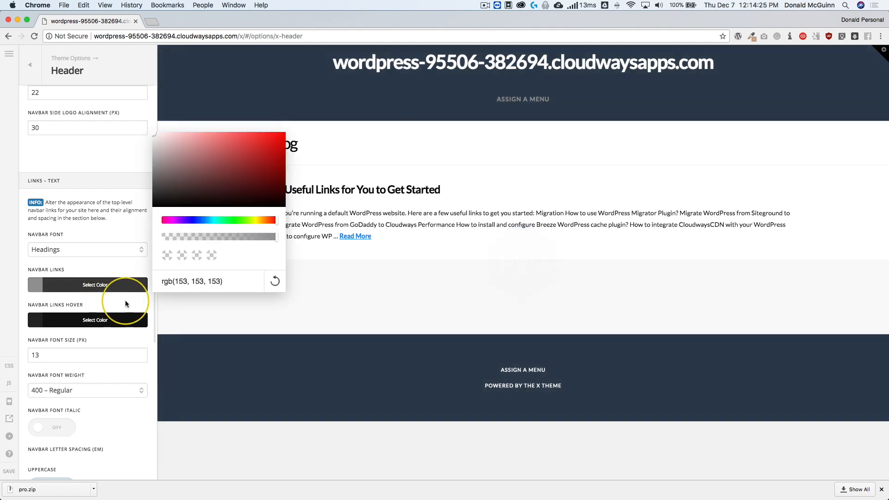
drag(199, 188, 155, 141)
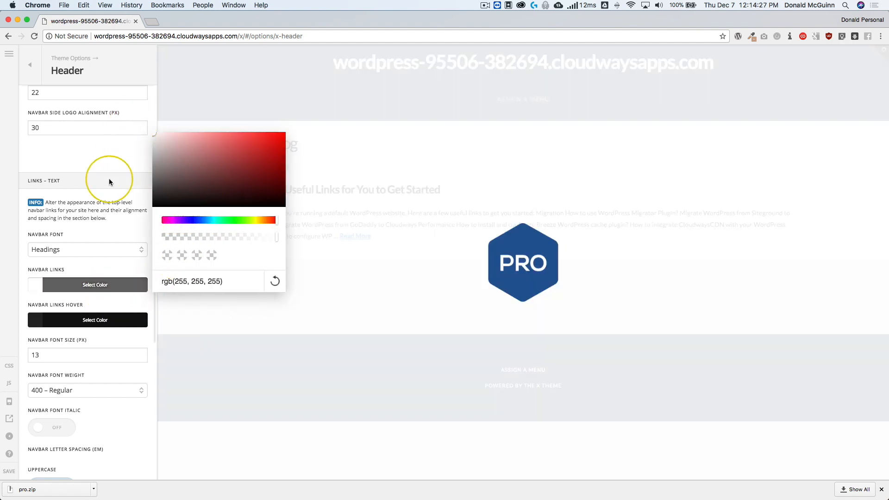
click(85, 185)
Step: Review the remaining header settings, from link alignment to Miscellaneous, and return to the list of theme options
scroll(92, 283, down, 10)
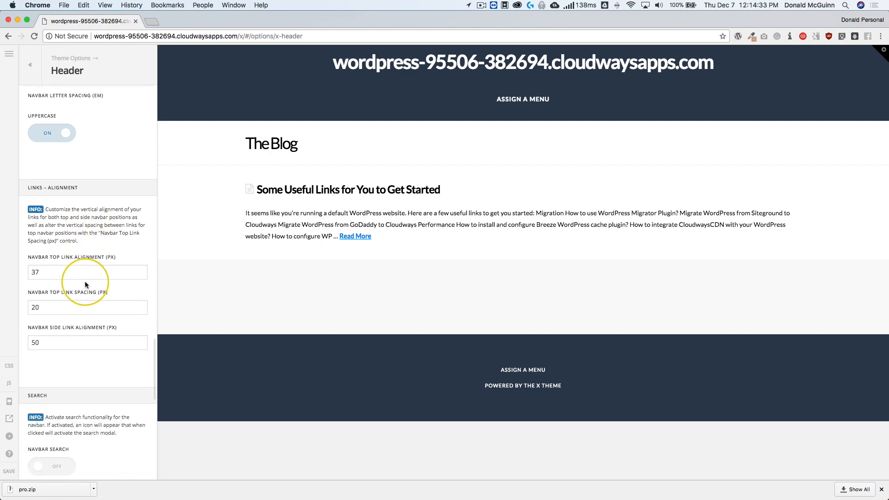
scroll(85, 283, down, 8)
scroll(80, 283, down, 2)
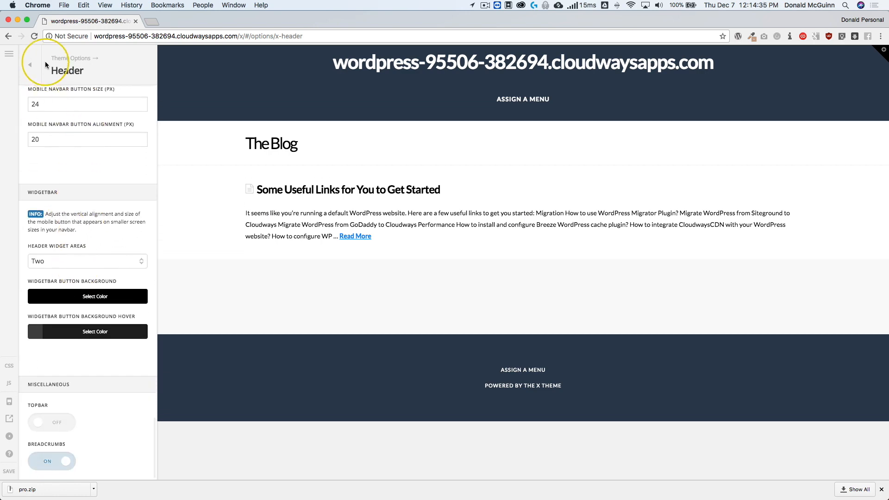
scroll(76, 138, up, 20)
scroll(76, 135, up, 5)
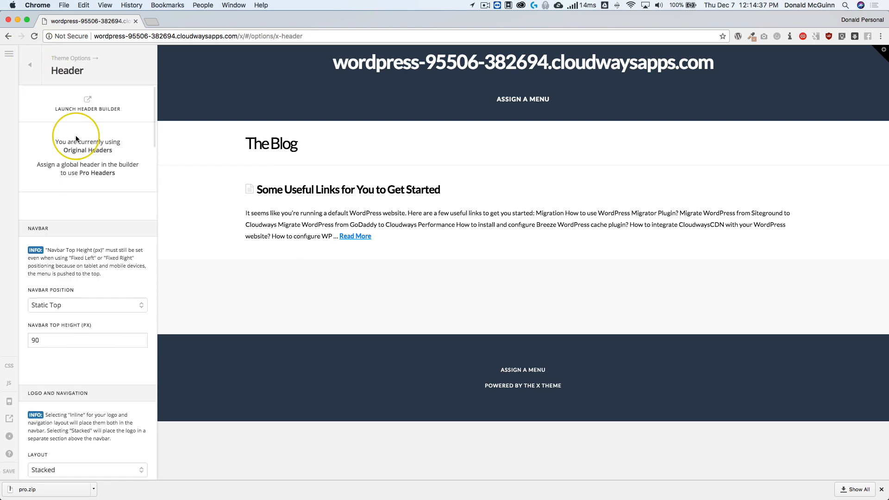
click(31, 66)
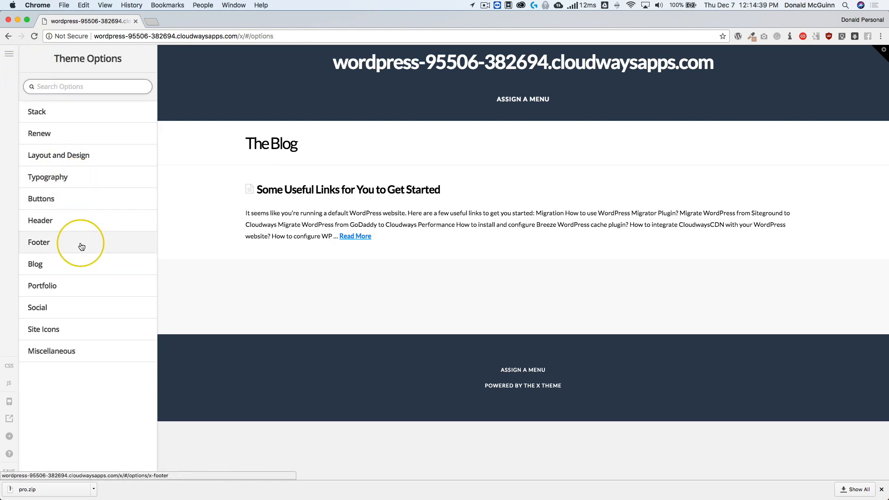
Step: In the Footer options, try the bottom footer and footer content switches, leaving both on, and turn off the footer menu
click(83, 246)
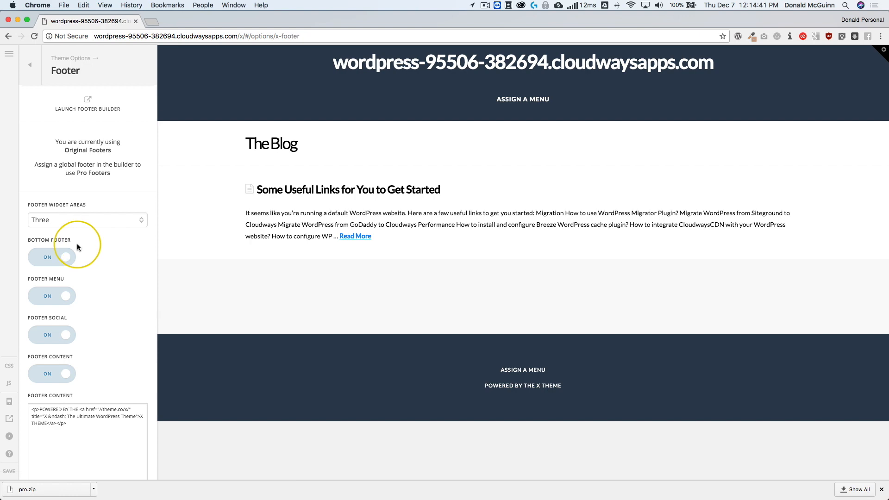
scroll(78, 246, down, 1)
click(54, 238)
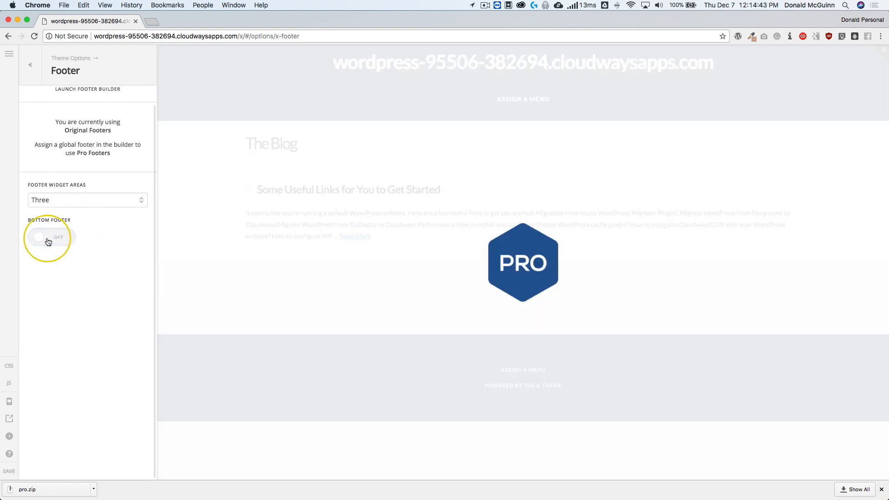
click(55, 238)
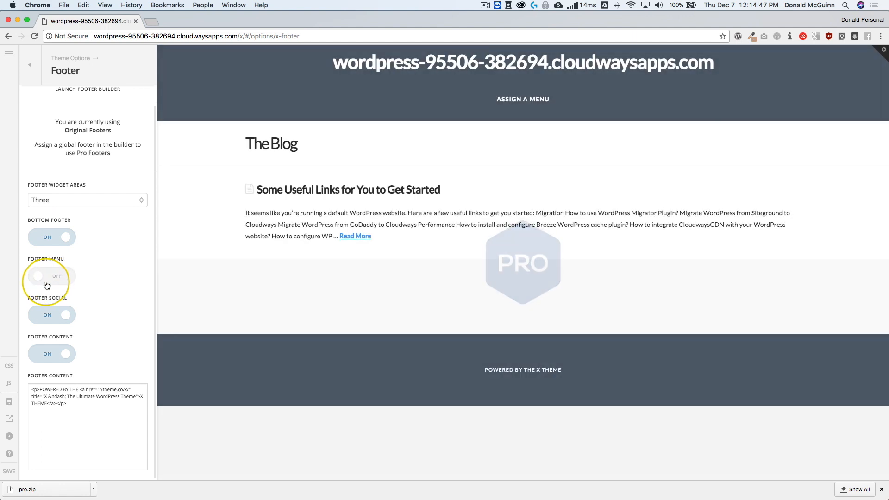
click(49, 358)
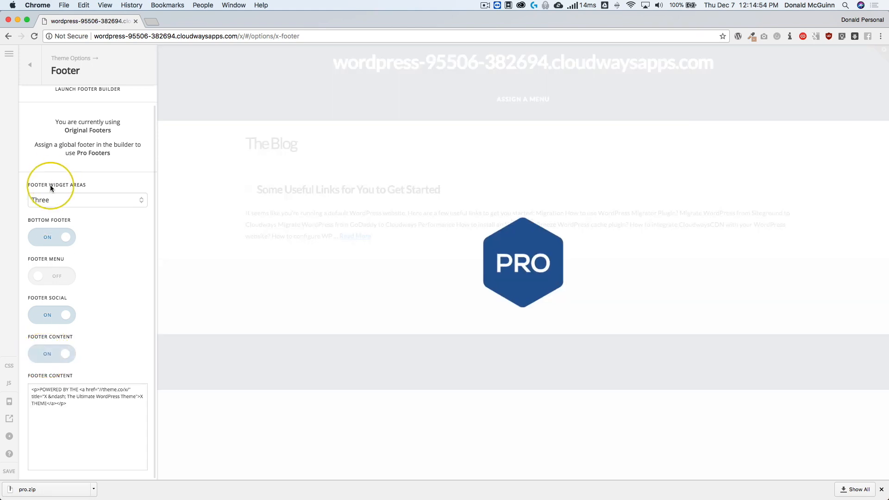
Step: Set the footer widget areas to None (Disabled) and return to the list of theme options
click(48, 201)
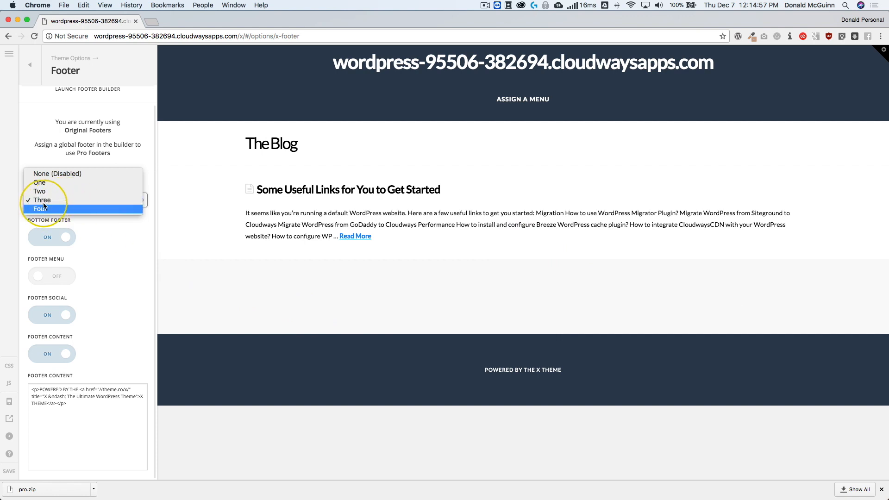
click(43, 175)
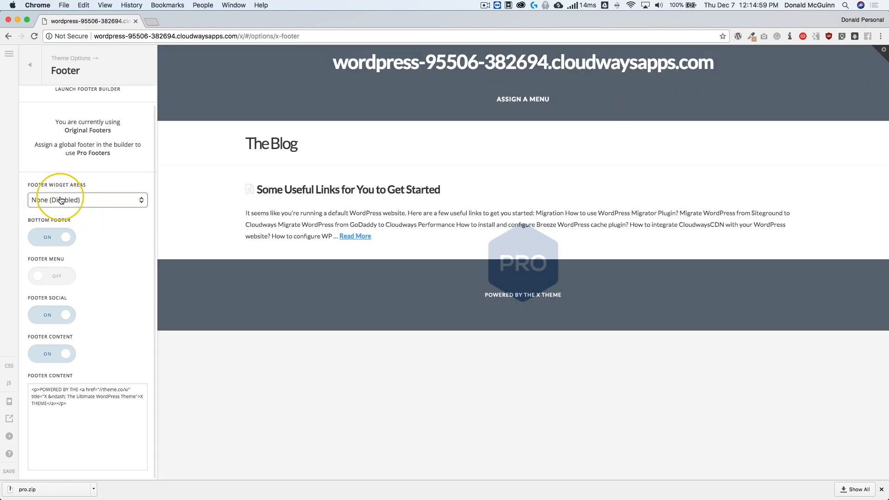
click(53, 204)
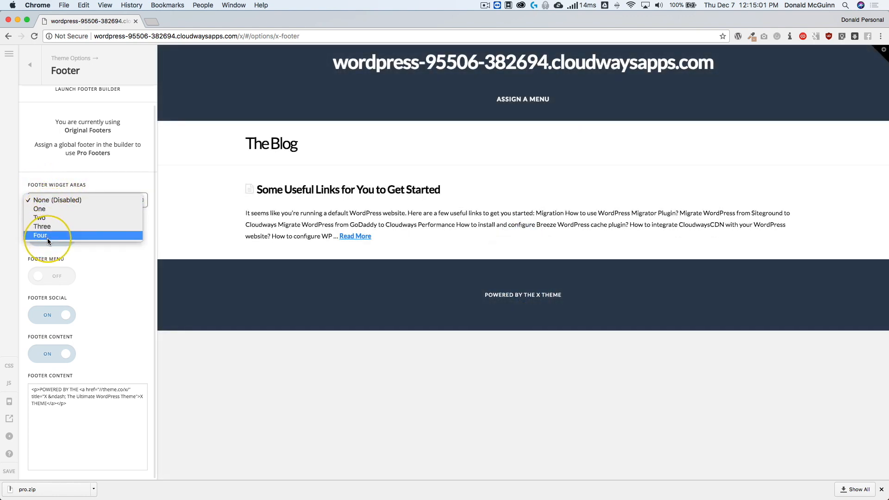
click(99, 272)
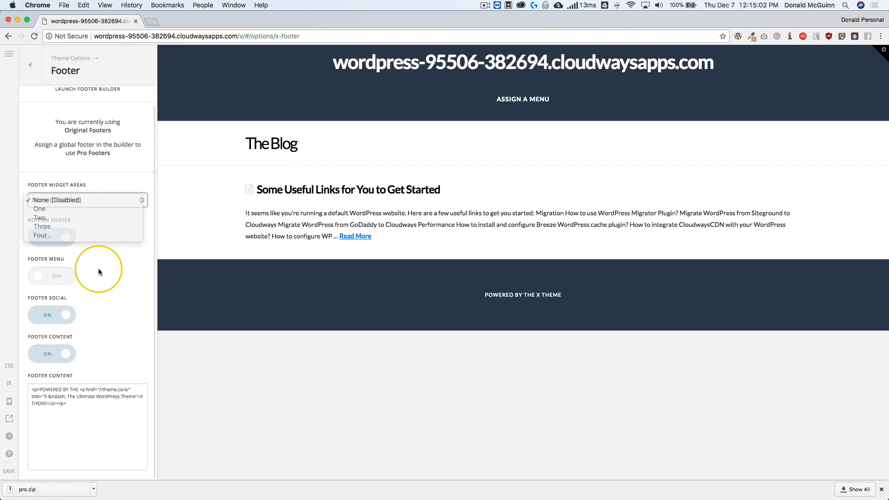
click(28, 75)
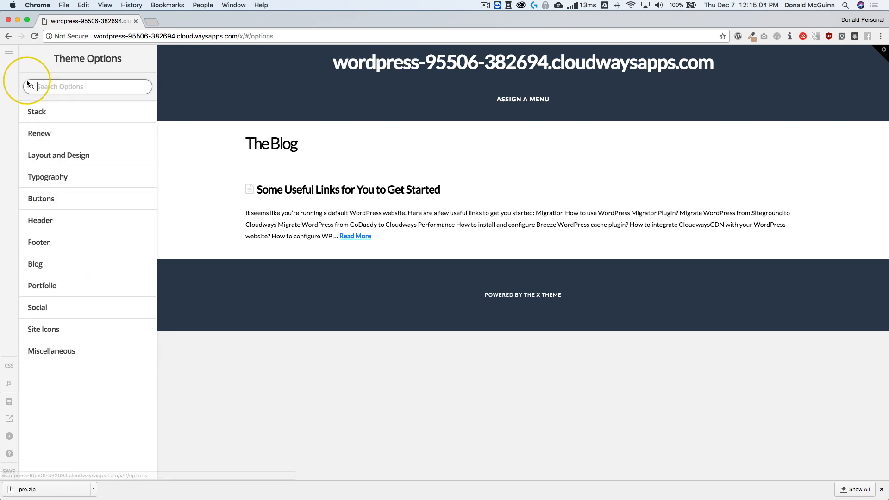
click(57, 243)
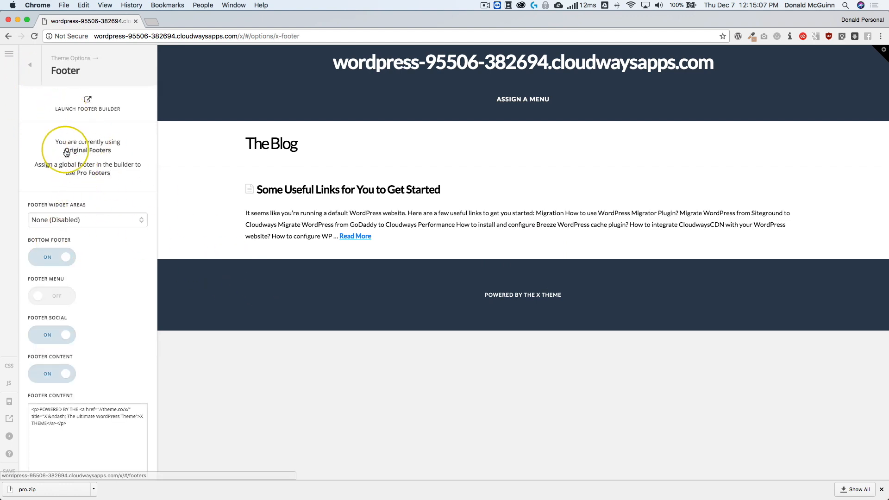
click(32, 67)
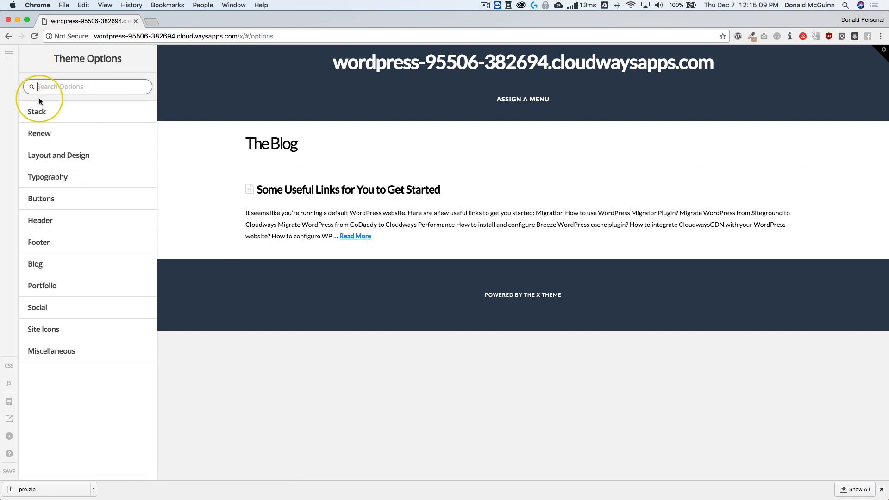
Step: In the Blog options, set the blog style to Masonry with three columns and check the available layouts
click(81, 267)
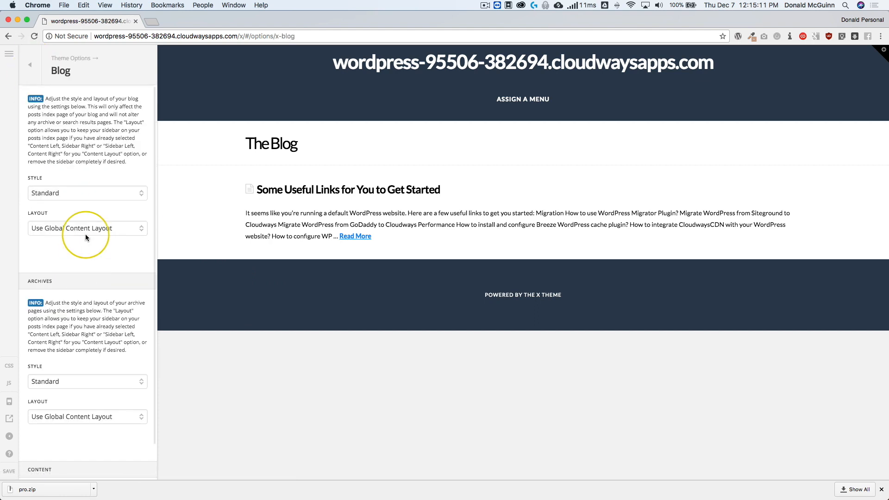
click(69, 194)
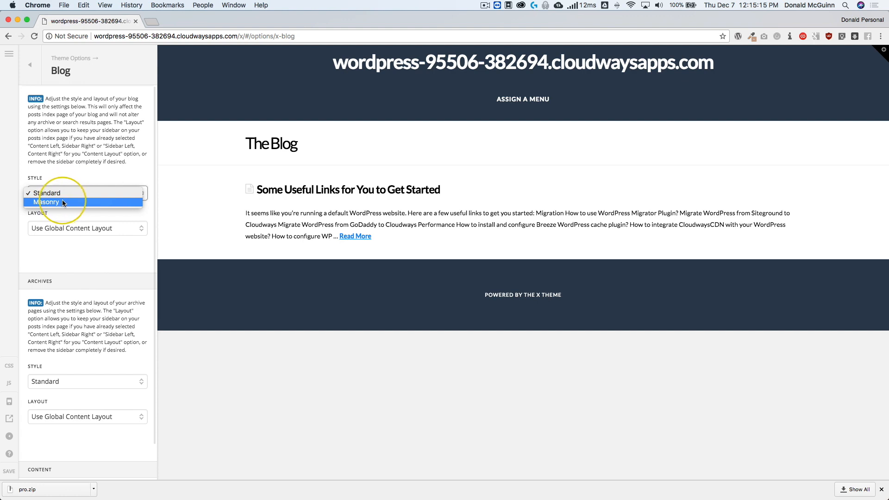
click(64, 203)
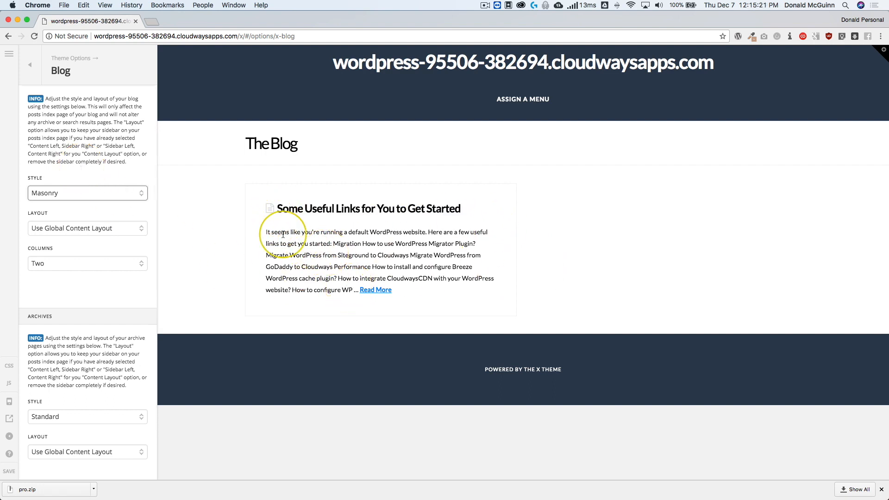
click(44, 265)
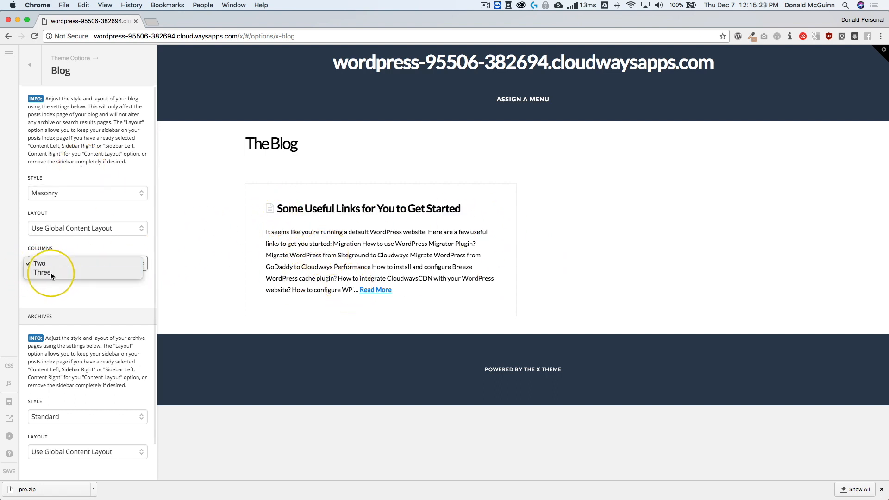
click(51, 273)
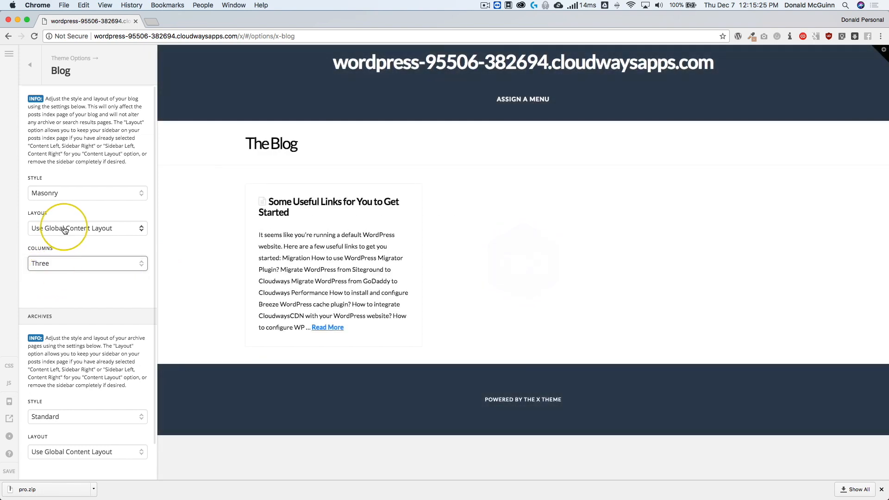
click(65, 230)
click(62, 219)
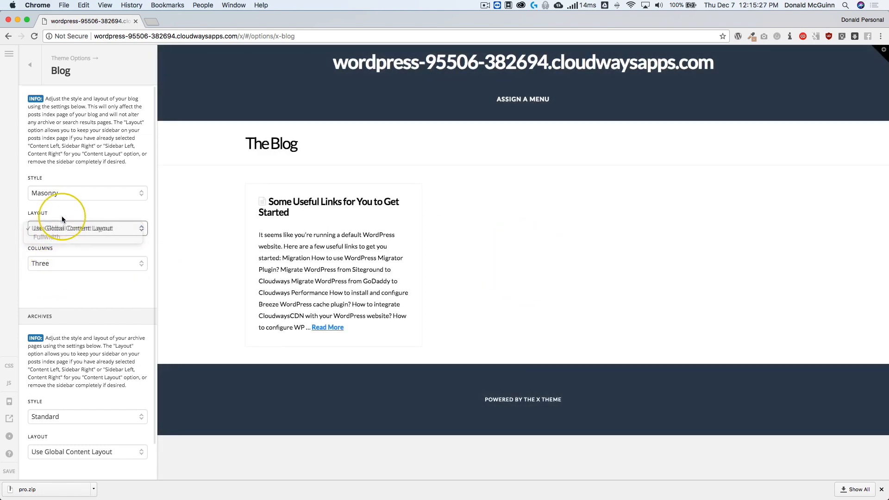
Step: Set the archives style to Masonry and turn on post meta for the blog content
scroll(62, 219, down, 5)
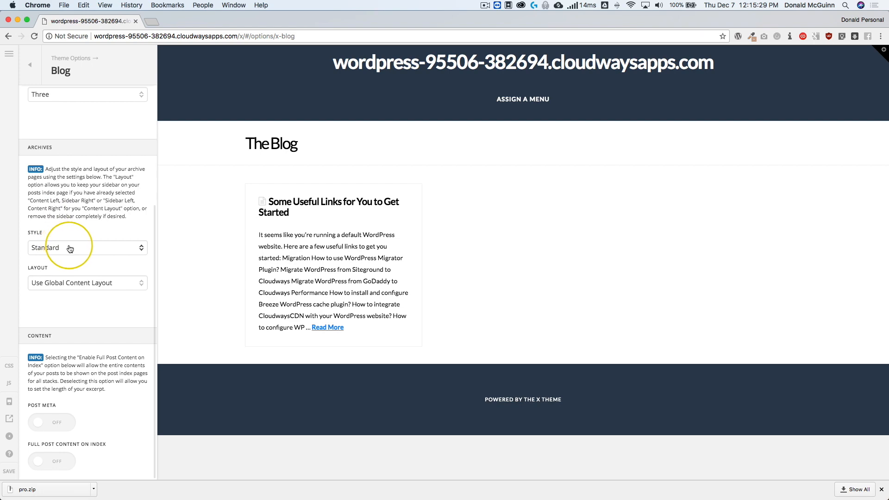
click(70, 248)
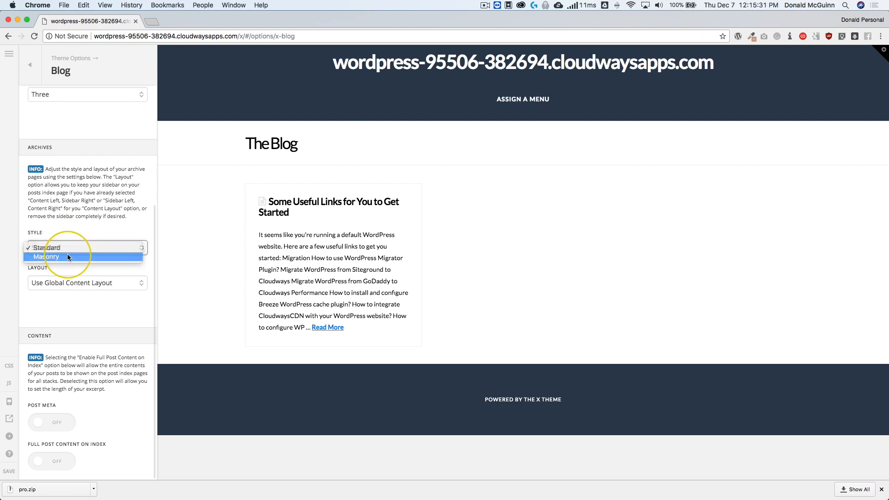
click(67, 257)
scroll(66, 252, up, 5)
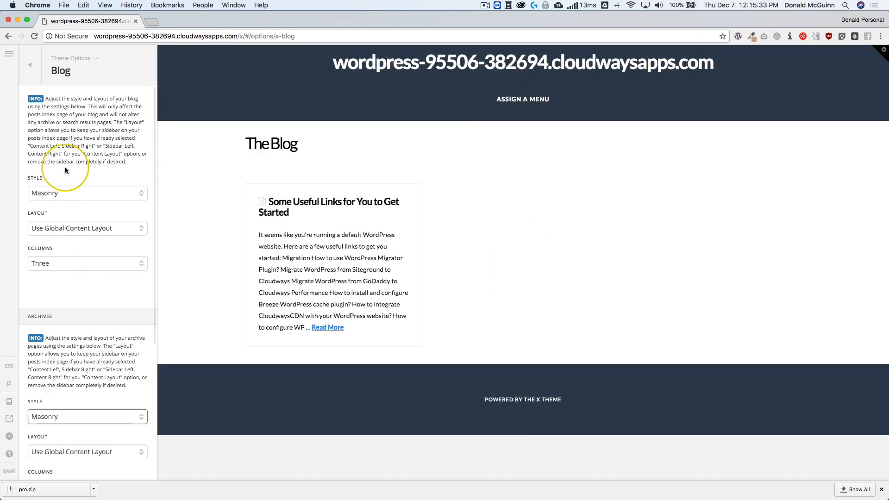
scroll(74, 238, down, 6)
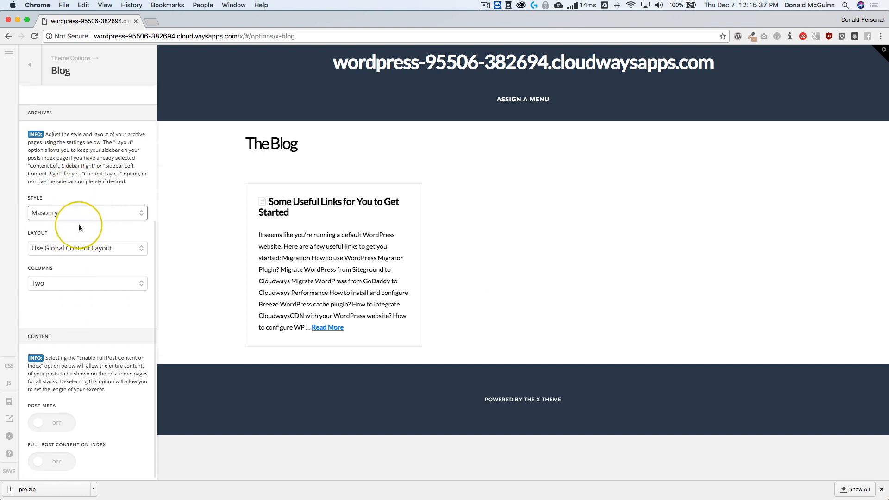
click(58, 426)
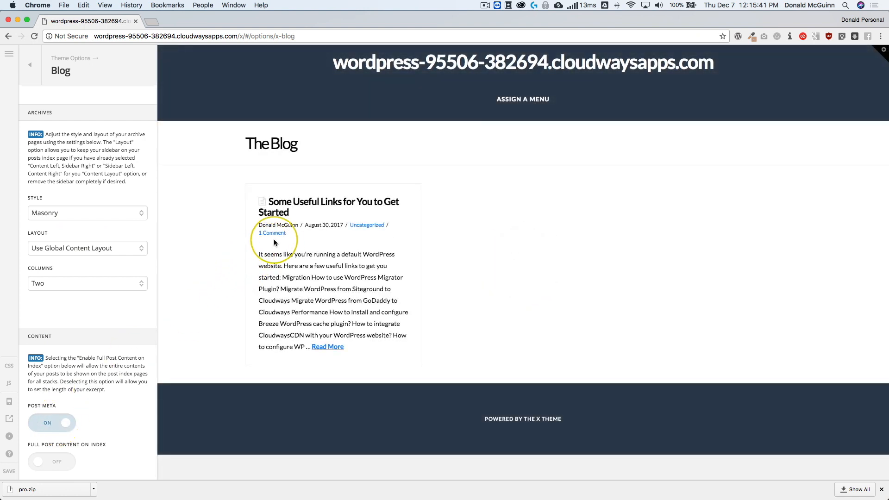
Step: Preview the blog index with full post content enabled, and switch that option back off
click(56, 464)
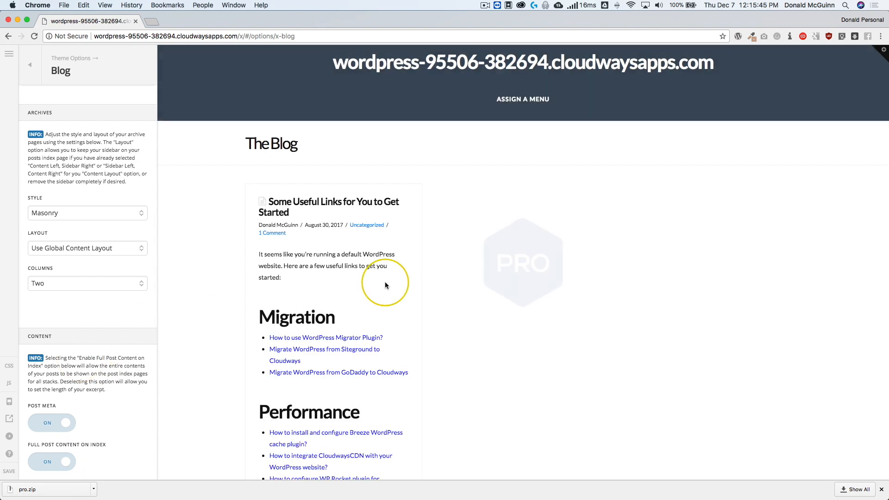
scroll(343, 277, down, 9)
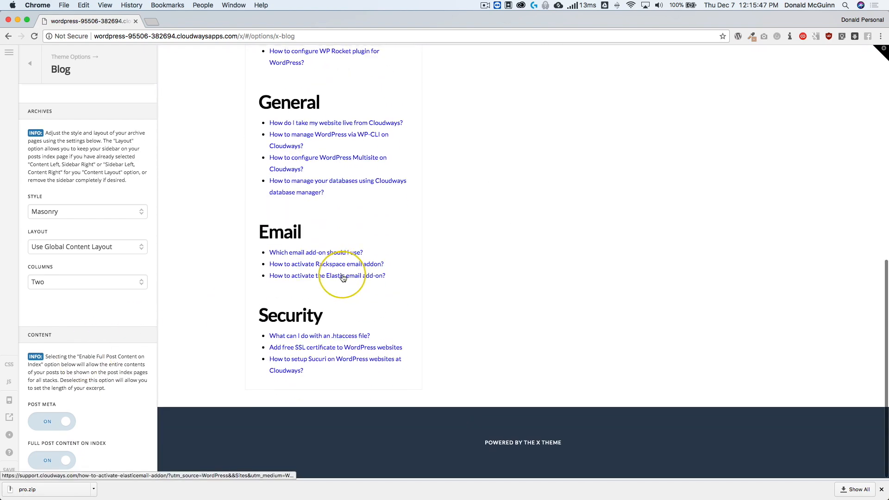
scroll(343, 277, up, 6)
scroll(343, 277, up, 3)
scroll(119, 432, down, 2)
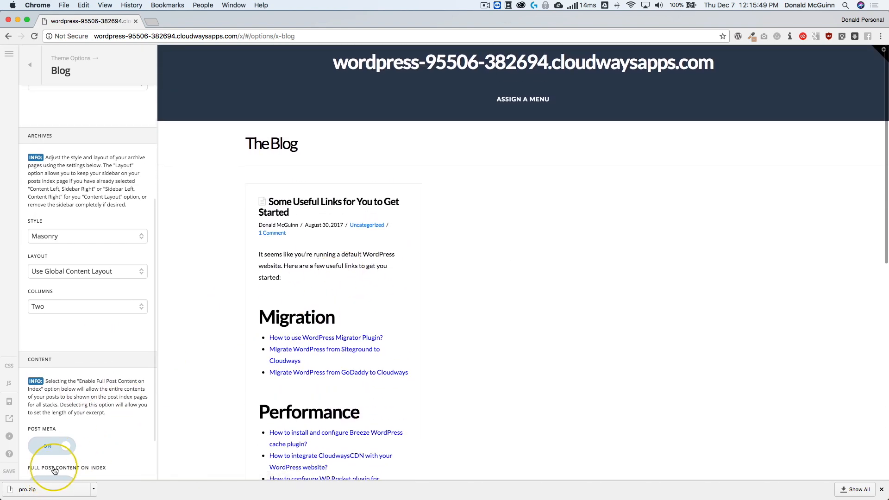
click(40, 428)
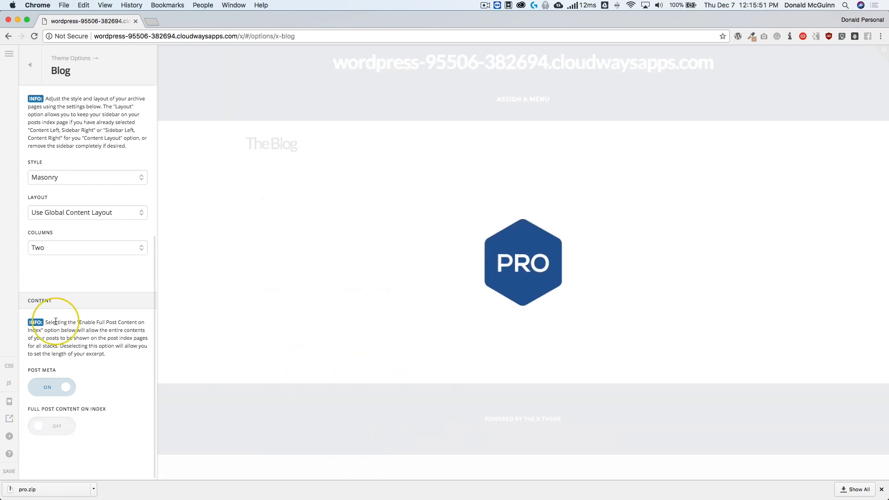
Step: Open the Portfolio options and review the custom URL slug, content, label and sharing settings
click(30, 65)
click(68, 285)
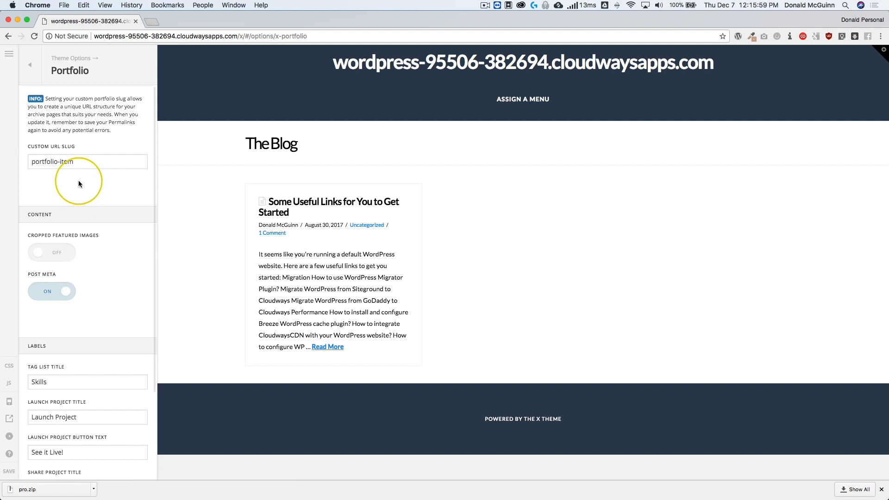
scroll(80, 184, down, 2)
scroll(72, 177, down, 10)
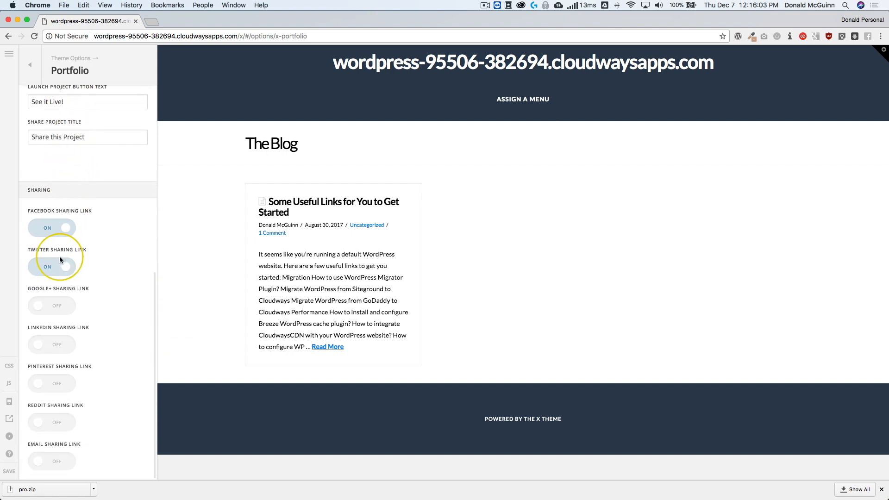
scroll(53, 310, up, 6)
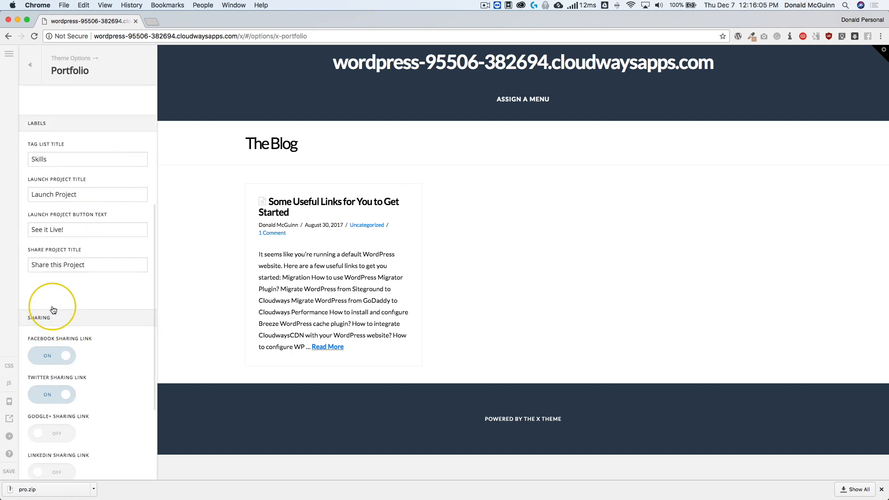
drag(87, 239, 31, 239)
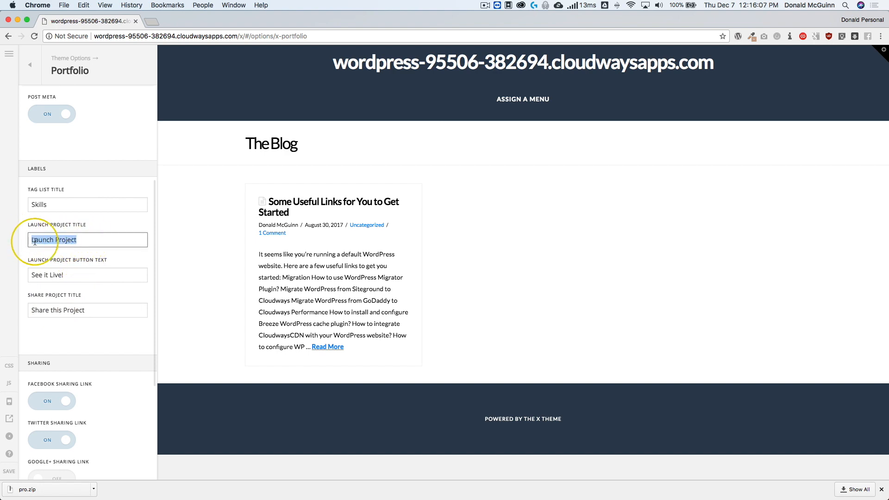
scroll(27, 231, up, 4)
click(53, 252)
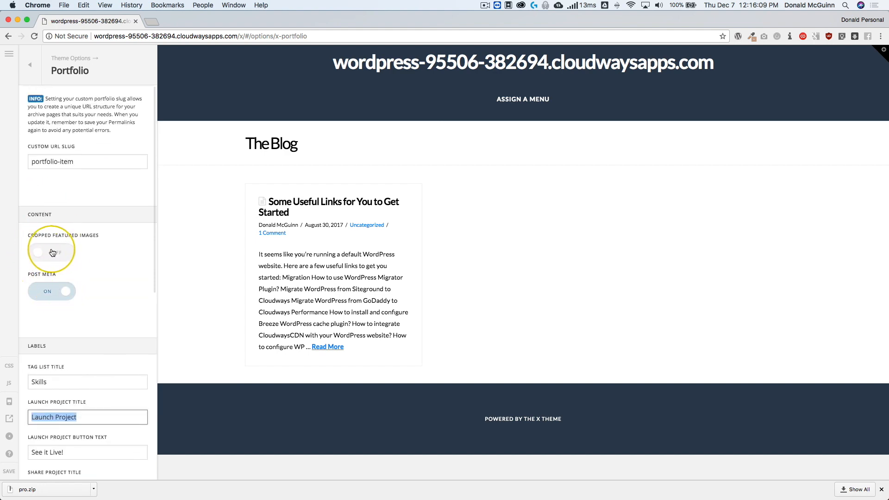
Step: Open the Social options and review the profile URL fields, Open Graph setting and social fallback image
click(30, 69)
click(84, 306)
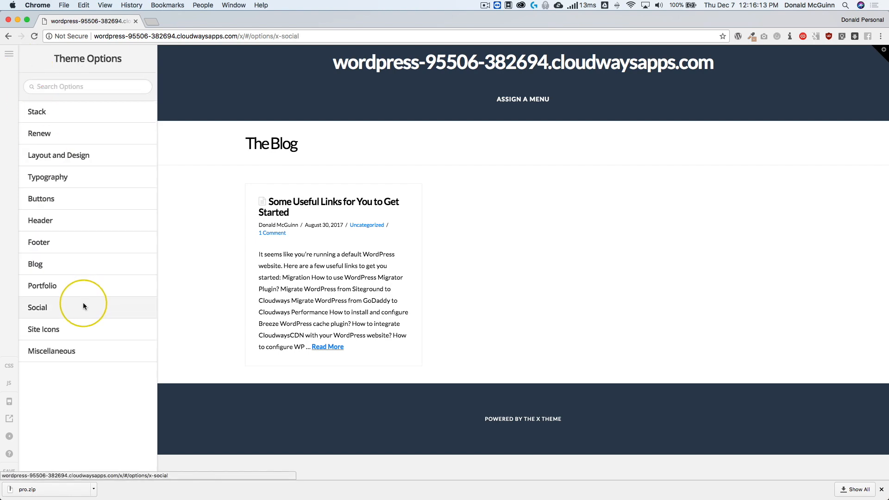
scroll(75, 206, down, 5)
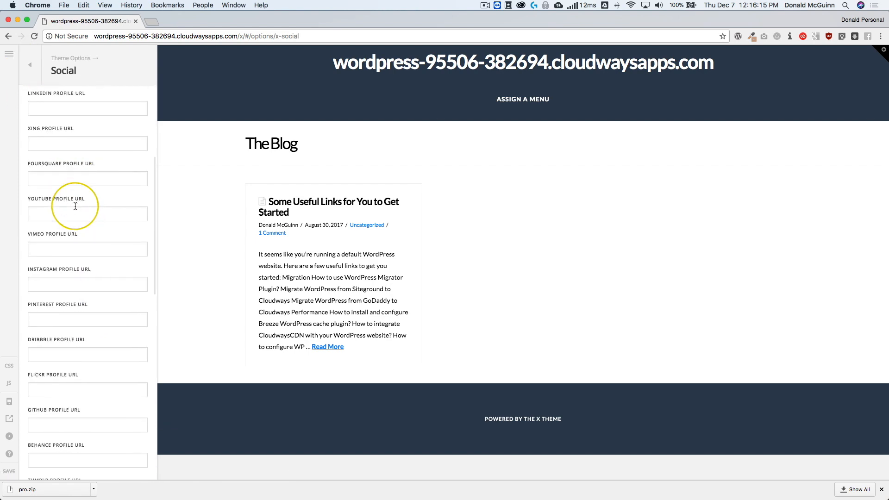
scroll(75, 206, down, 10)
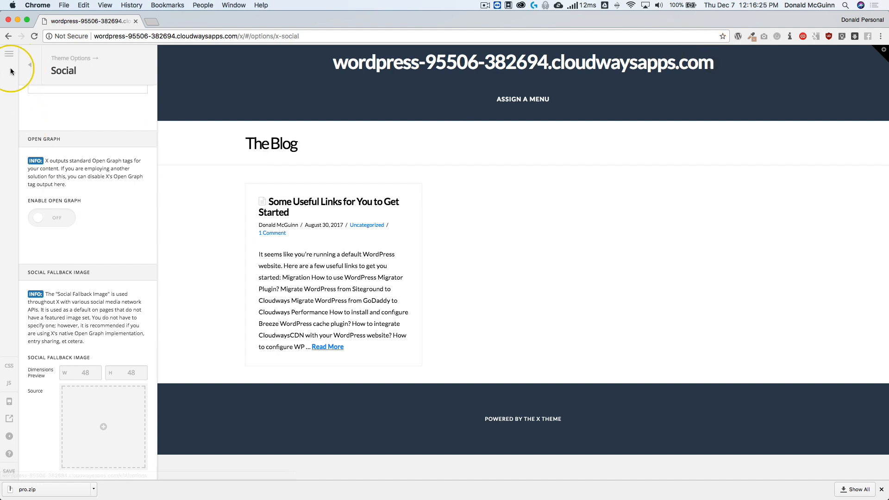
scroll(89, 226, up, 5)
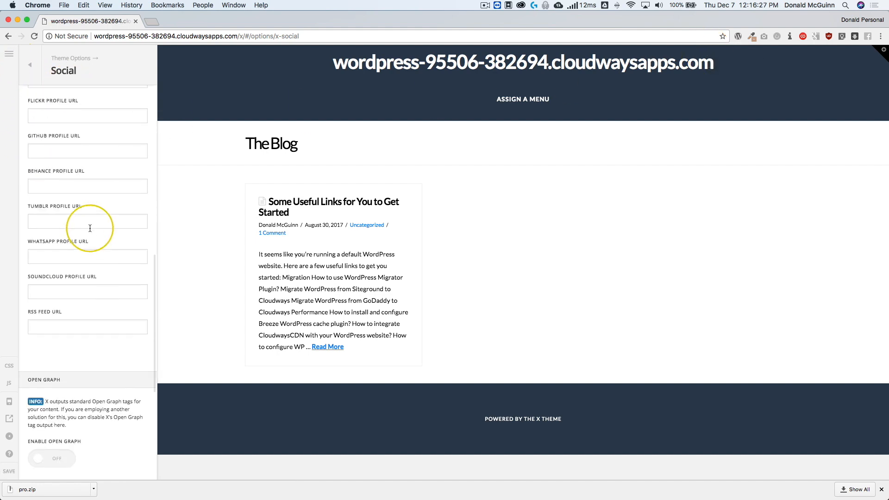
Step: Look over the remaining social profile URL fields down to the RSS feed, Open Graph and fallback image settings
drag(90, 363, 114, 372)
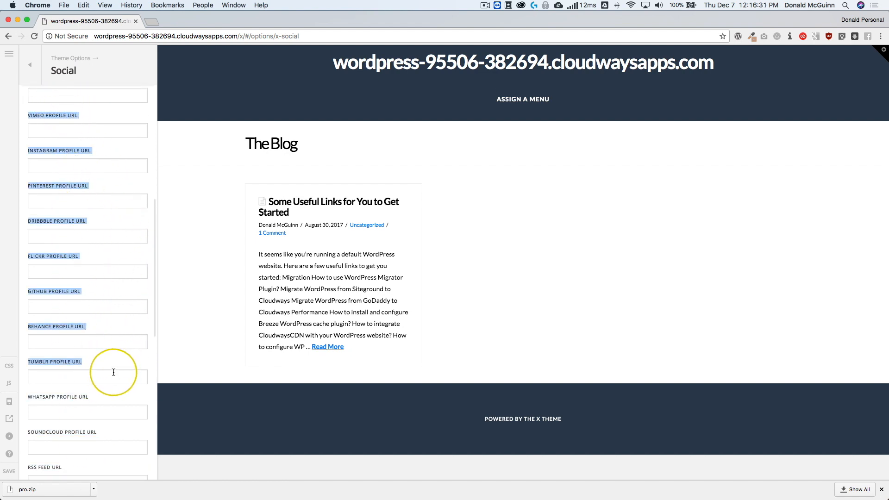
click(94, 363)
scroll(87, 345, down, 8)
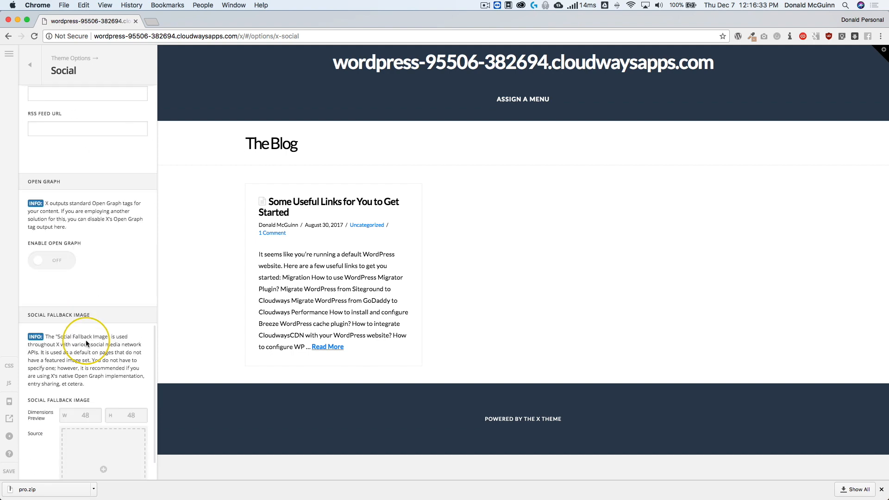
scroll(85, 343, down, 2)
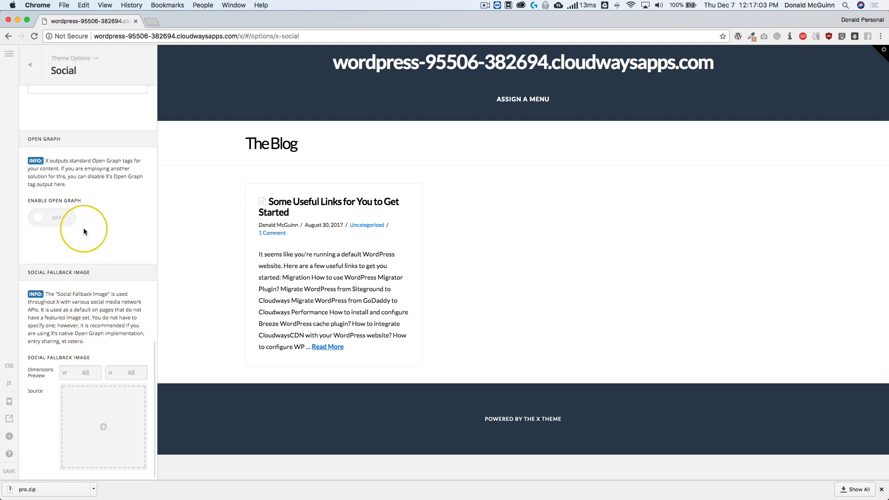
scroll(85, 230, up, 10)
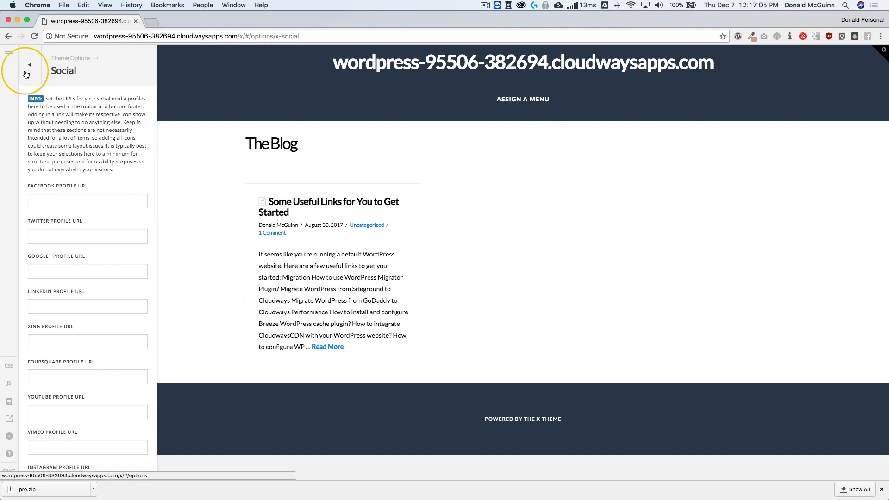
Step: Open the Site Icons options and review the favicon path, touch icon, tile icon and tile background color settings
click(29, 65)
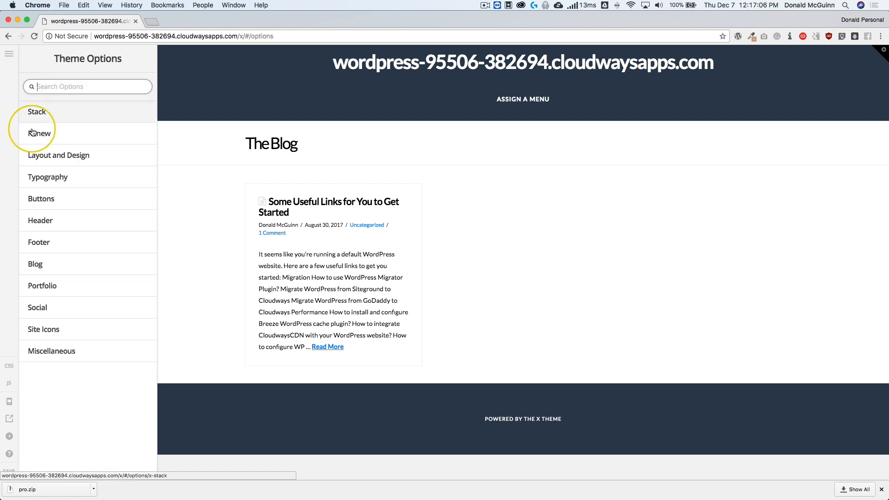
click(88, 331)
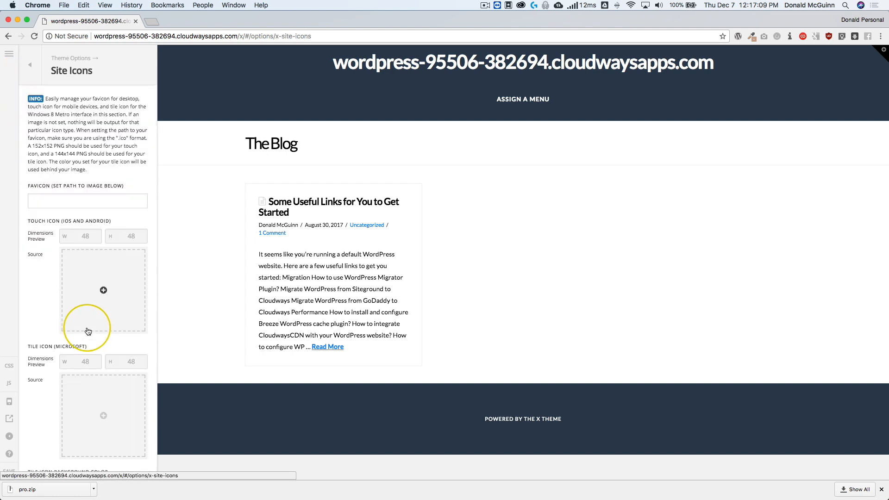
click(54, 199)
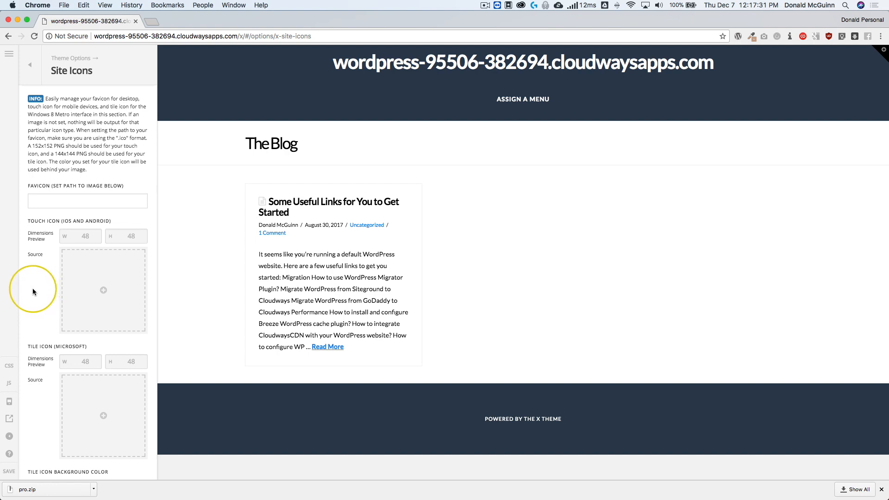
scroll(33, 289, down, 1)
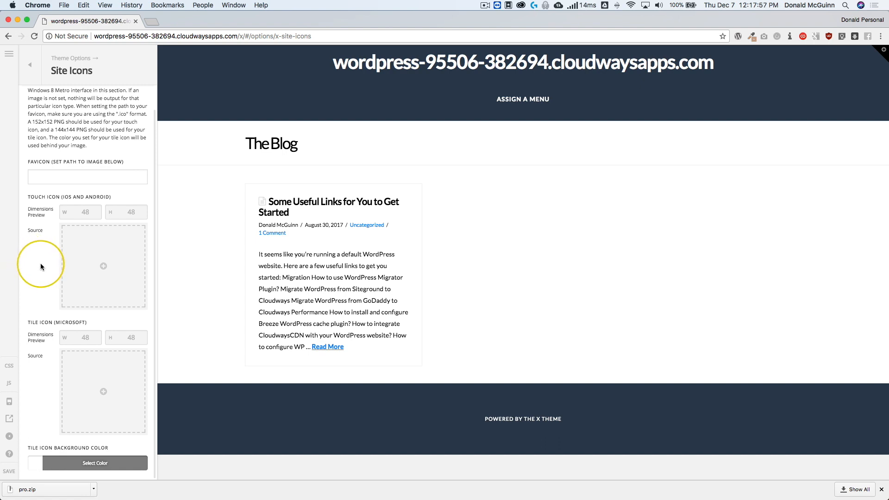
scroll(41, 267, up, 2)
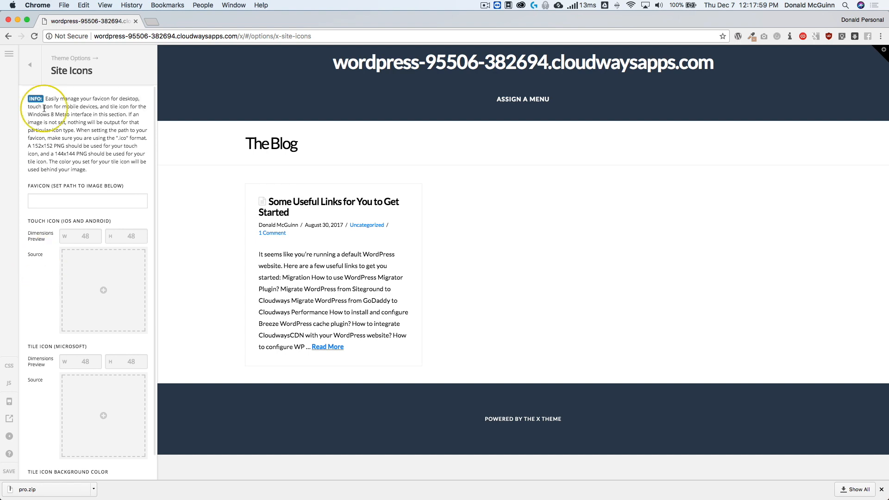
Step: Turn on the scroll top anchor in the Miscellaneous options and check its Left and Right position choices
click(30, 65)
click(77, 348)
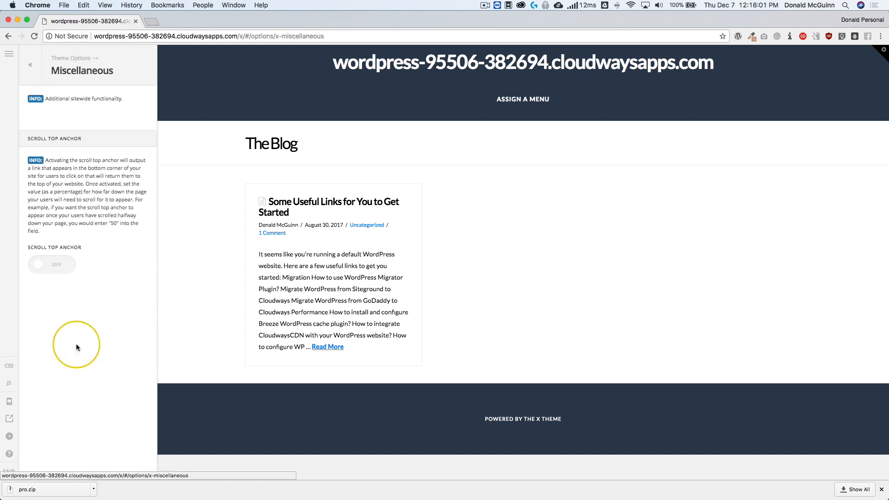
click(54, 267)
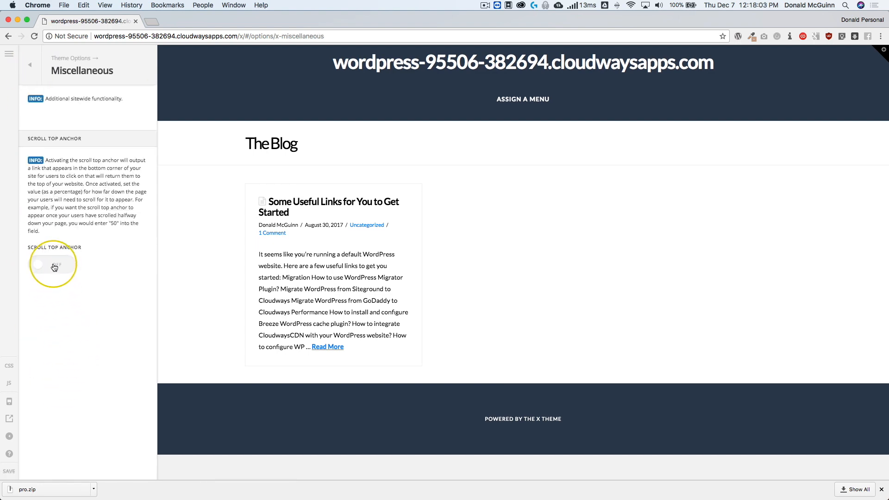
click(60, 303)
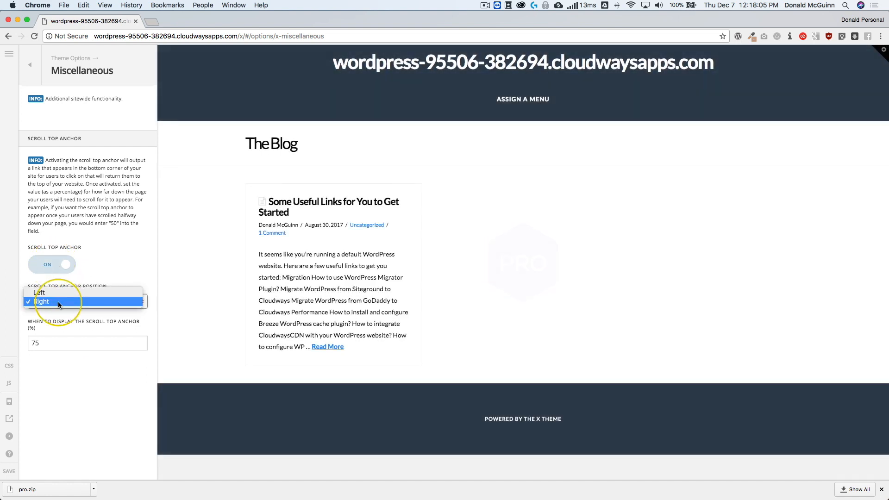
Step: Try 1 and 0 as the scroll top anchor's display percentage, and set it to 25
click(53, 345)
drag(54, 345, 7, 343)
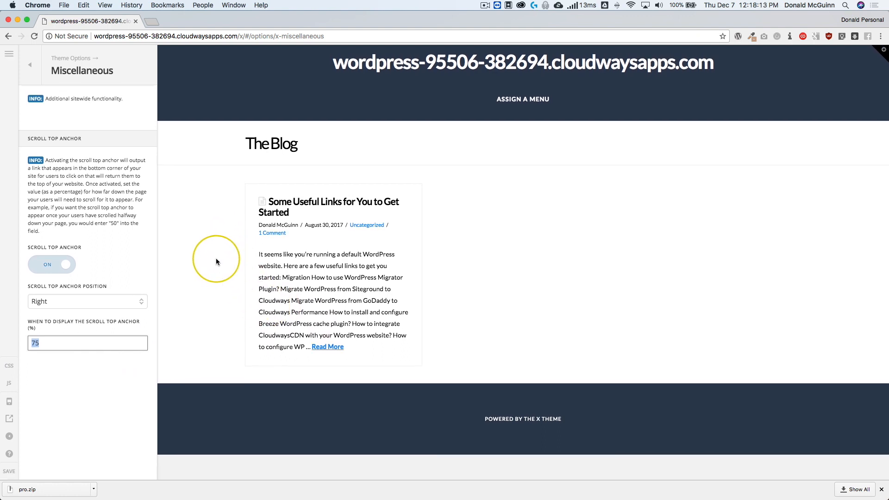
text(1)
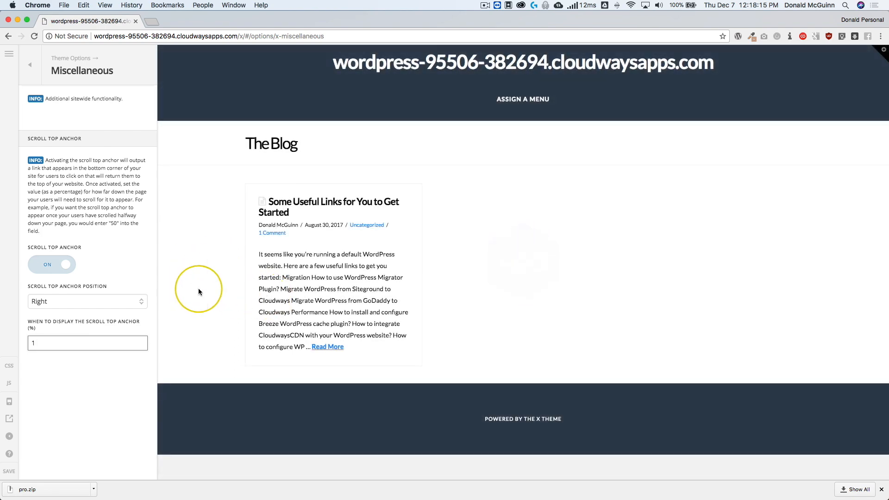
key(BackSpace)
text(0)
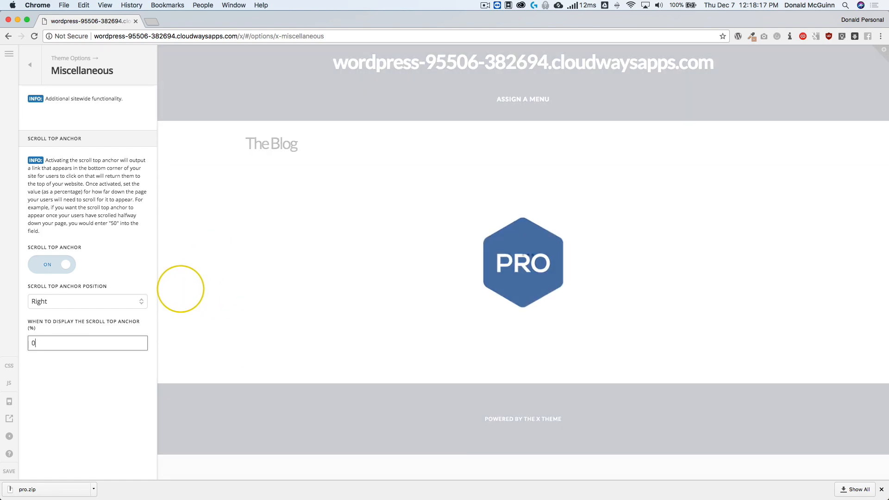
key(BackSpace)
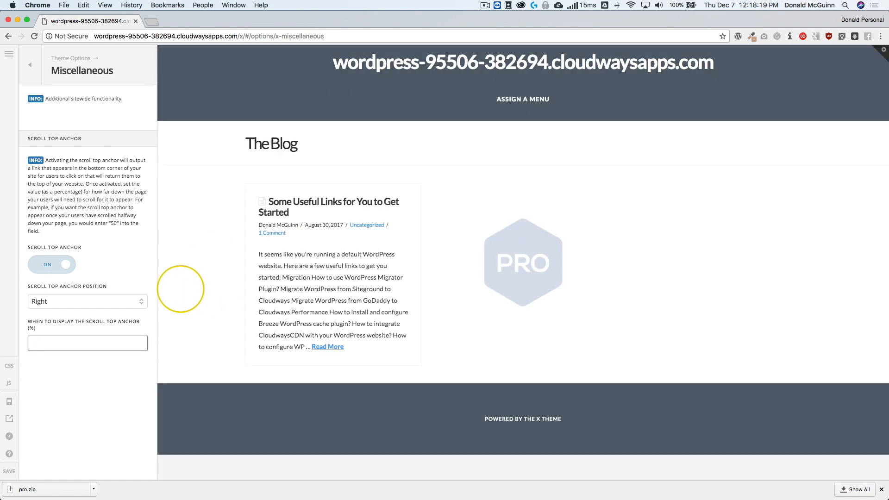
text(25)
click(82, 372)
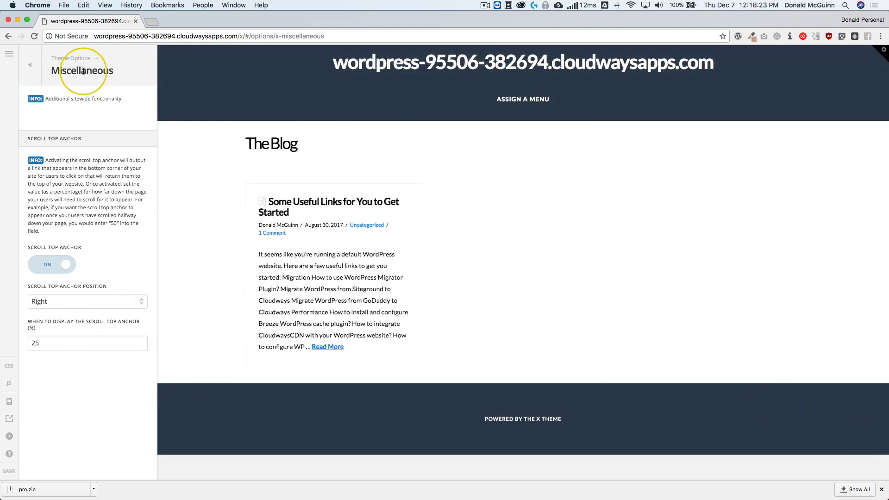
Step: Exit the theme options to the WordPress dashboard, discarding the unsaved changes
click(25, 65)
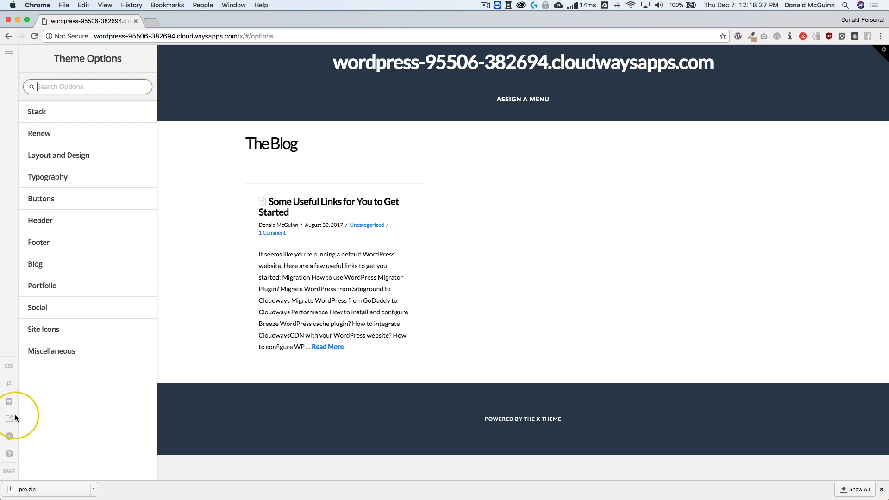
click(9, 54)
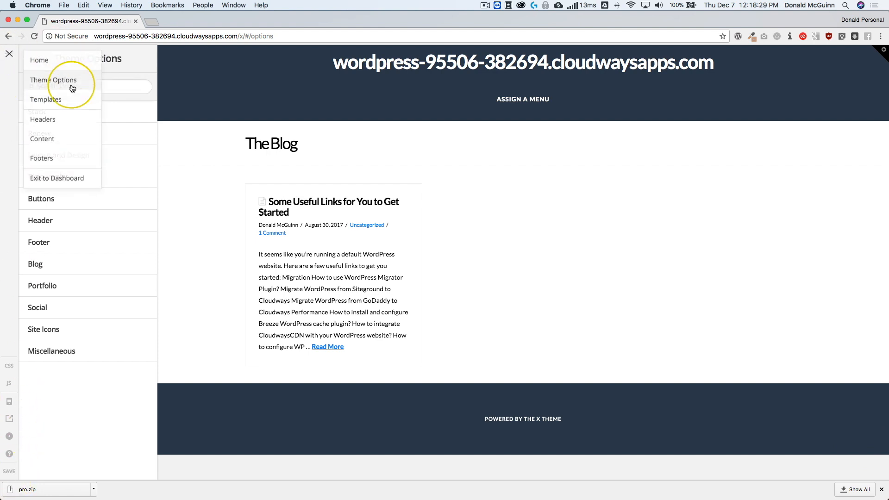
click(9, 54)
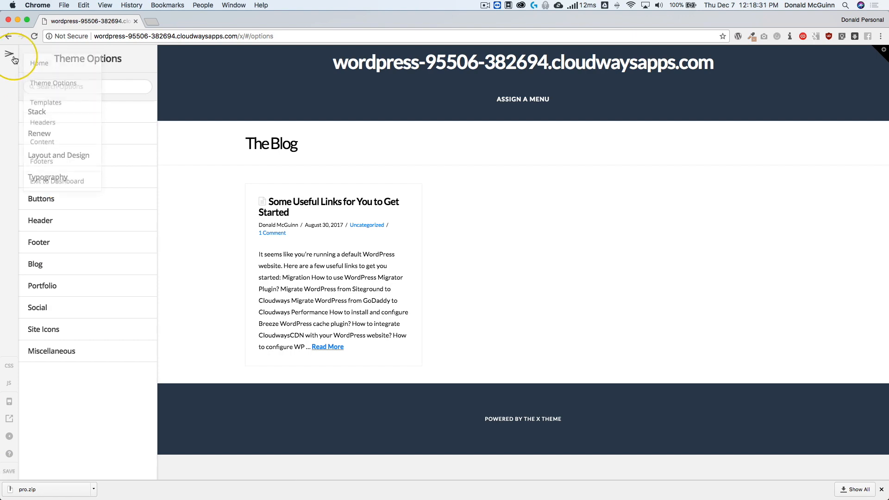
click(9, 54)
click(65, 177)
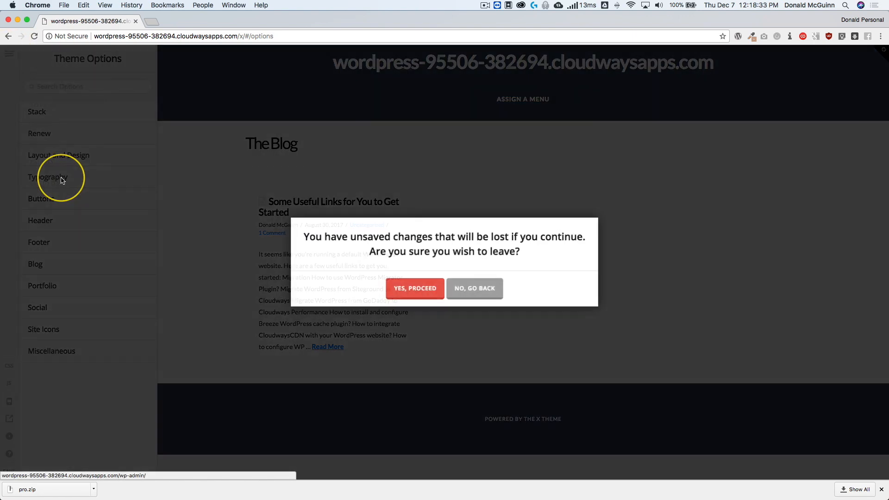
click(438, 287)
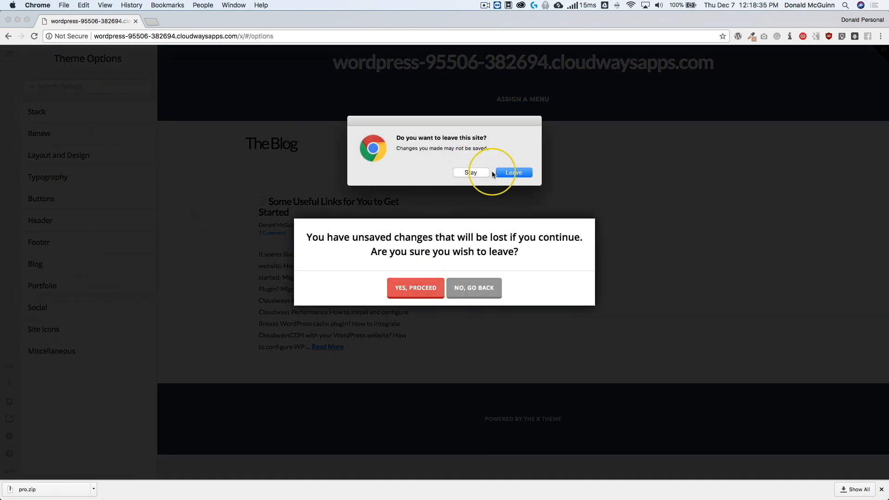
click(508, 172)
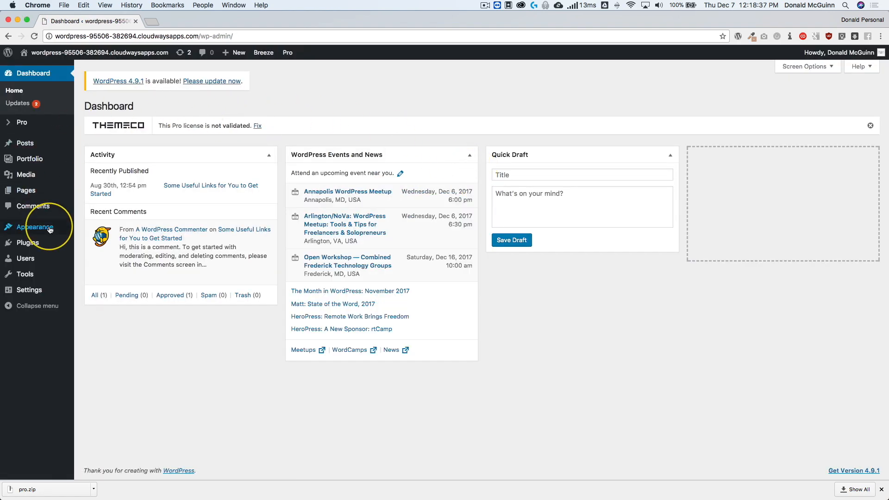
Step: Open the WordPress Customizer, view its Additional CSS section, and close the Customizer again
mouse_move(53, 229)
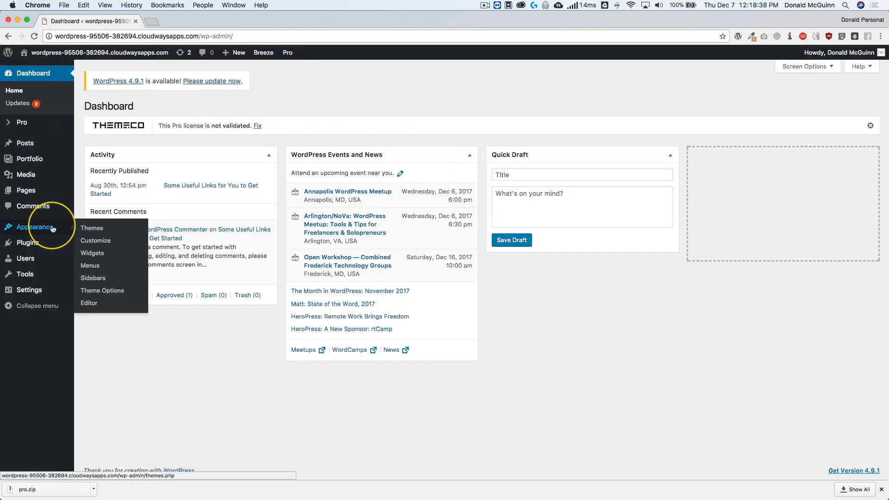
click(103, 244)
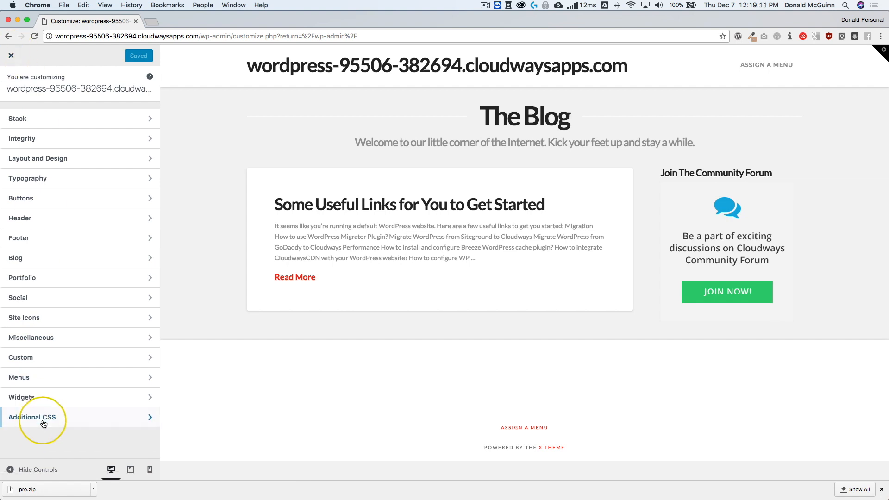
click(84, 422)
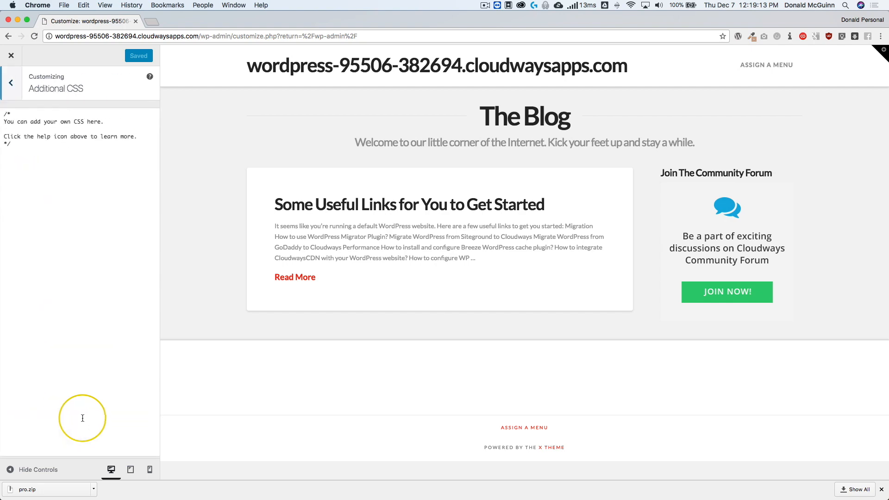
click(13, 82)
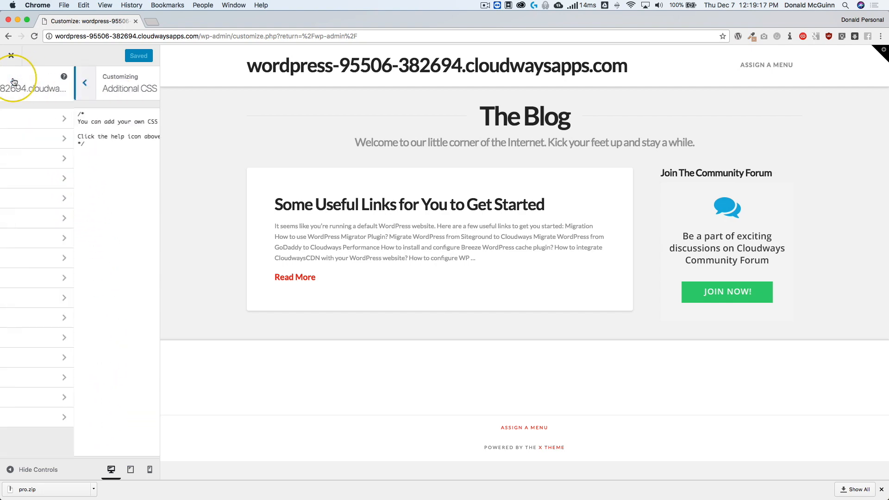
click(11, 56)
Step: Reopen the Theme Options from the dashboard and view the empty Global CSS and Global JS editors
mouse_move(58, 225)
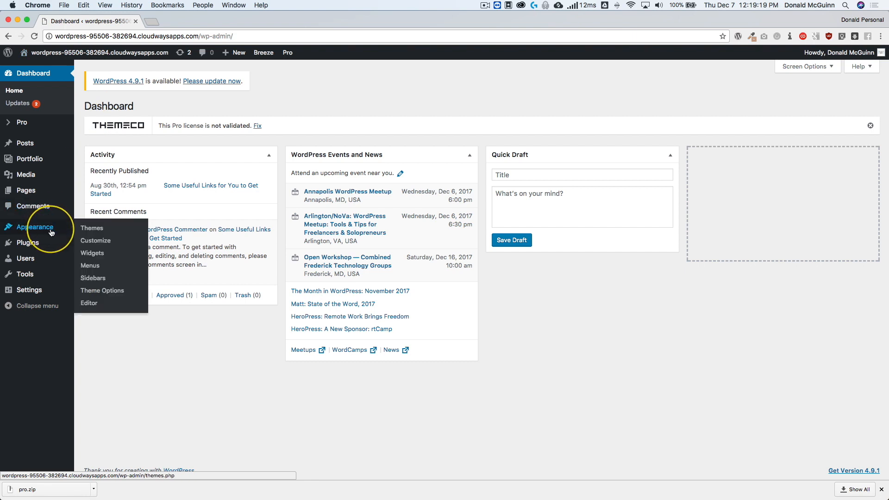
click(93, 291)
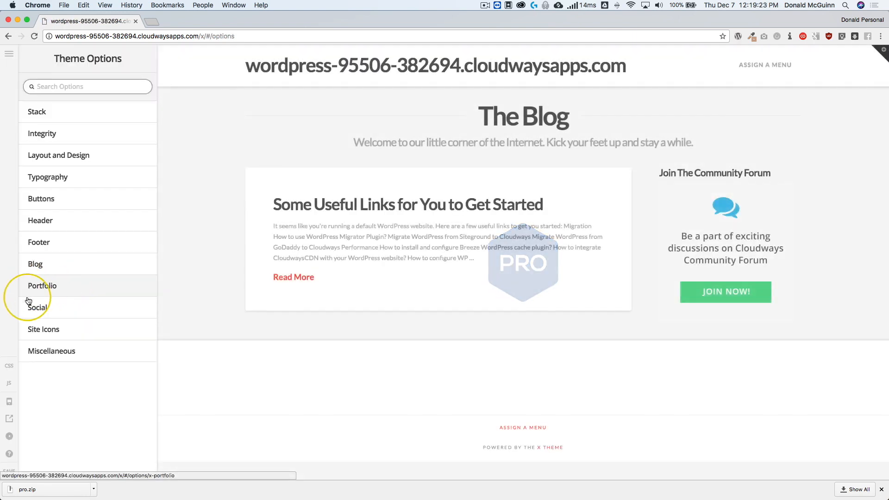
click(9, 367)
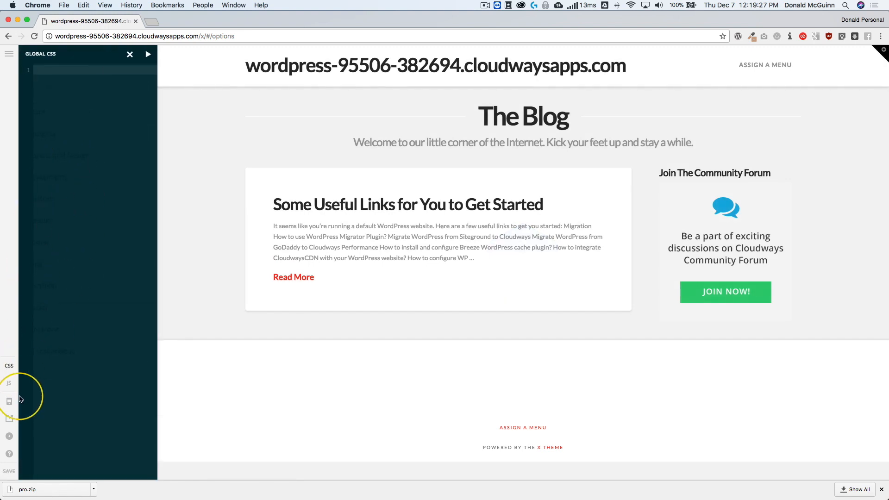
click(9, 384)
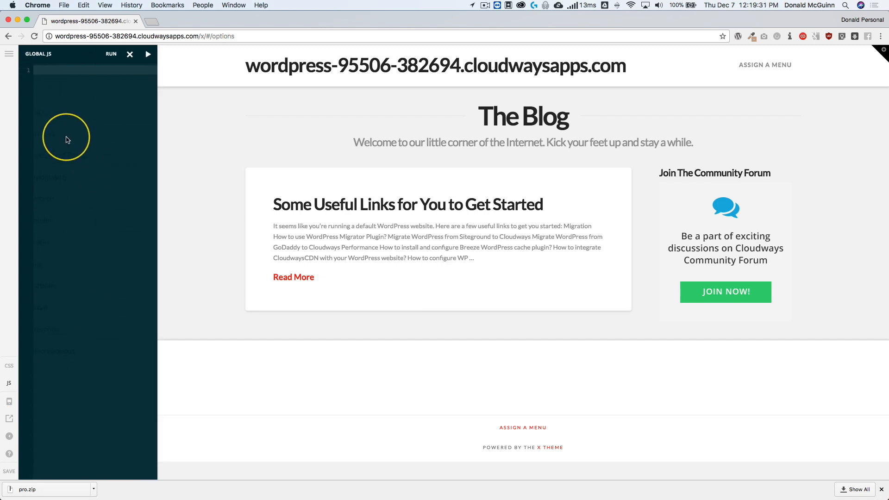
click(129, 54)
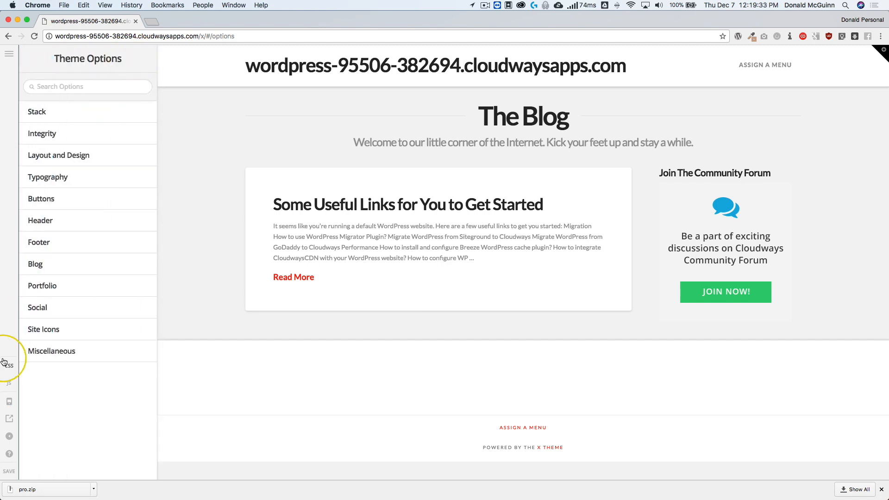
Step: Preview the site at each narrower responsive breakpoint down to 480px & smaller, try its mobile navigation, and return to 1200px & up
click(10, 402)
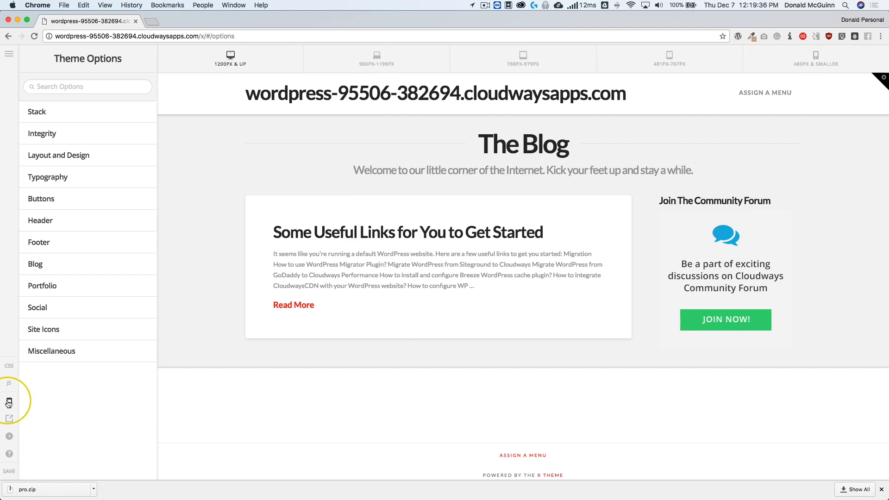
click(383, 58)
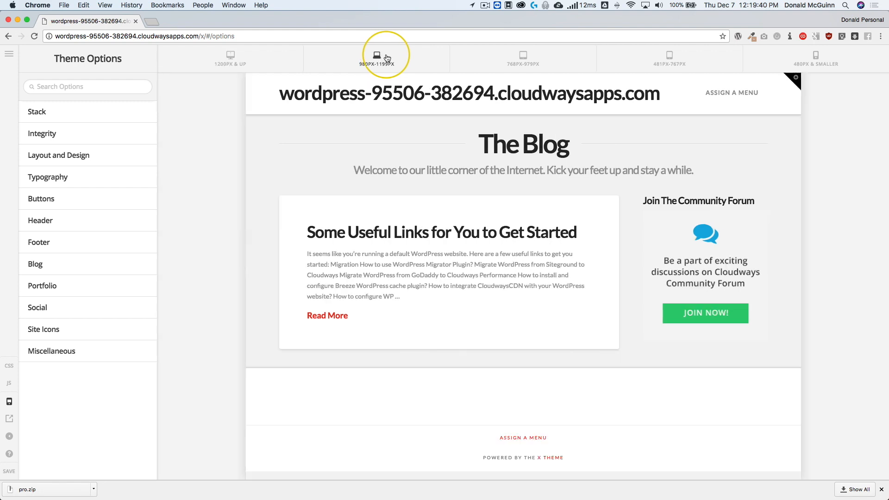
click(523, 58)
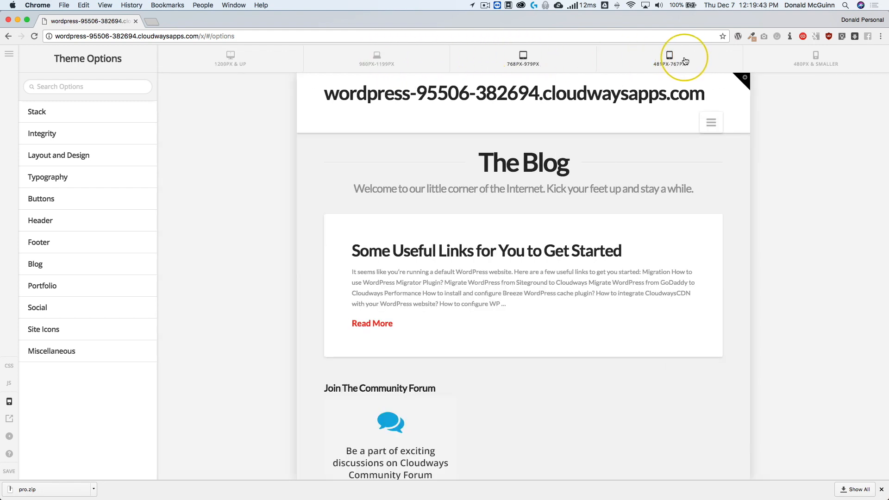
click(669, 57)
click(795, 60)
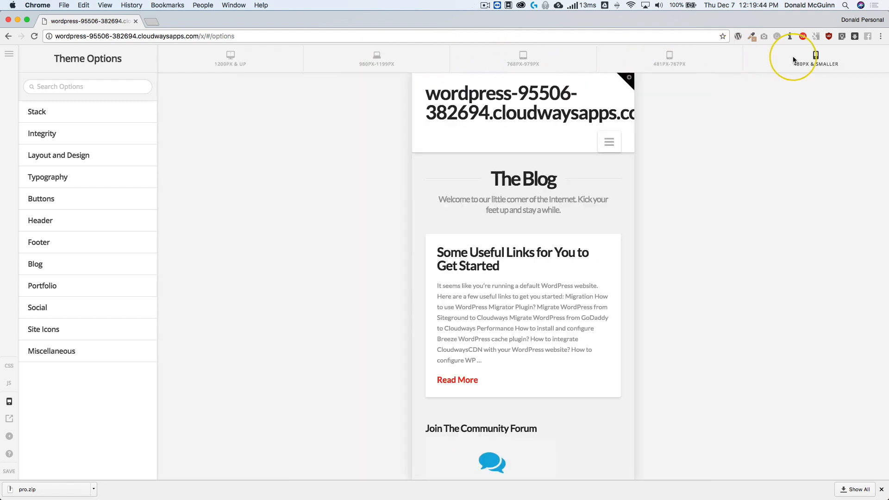
click(601, 146)
click(609, 143)
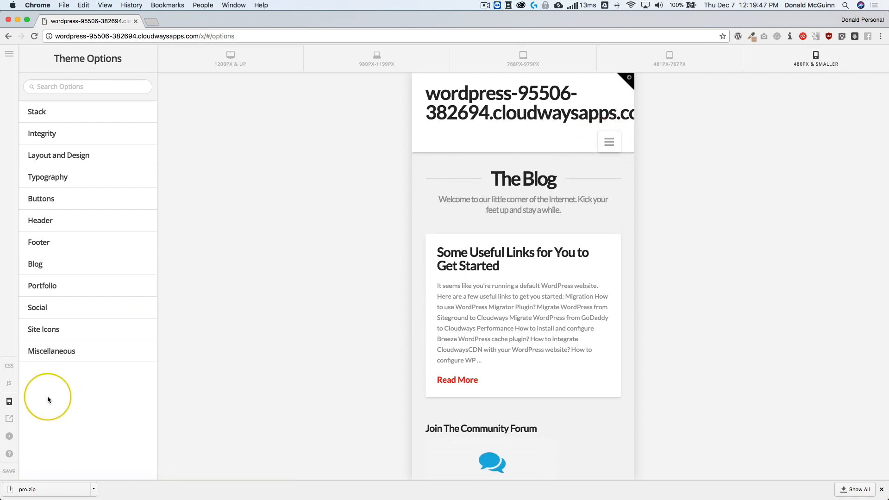
click(231, 58)
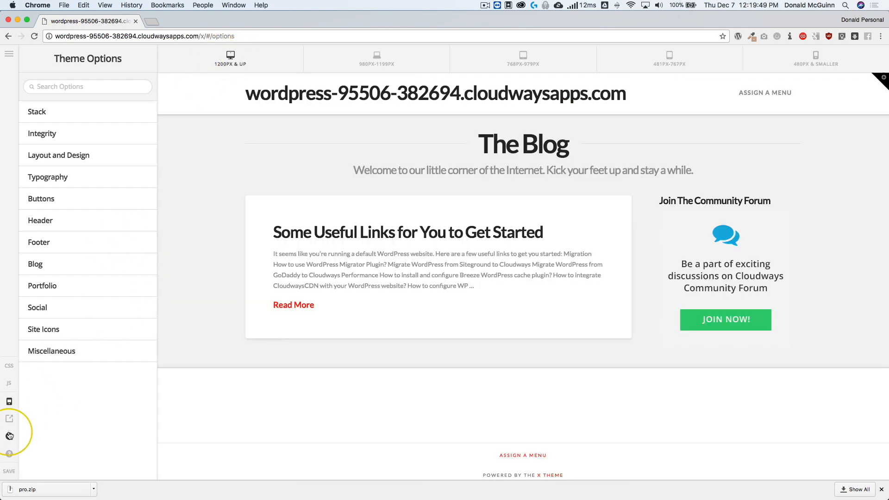
Step: Hide and restore the Theme Options sidebar, and view the live site in a separate tab before closing it
click(9, 435)
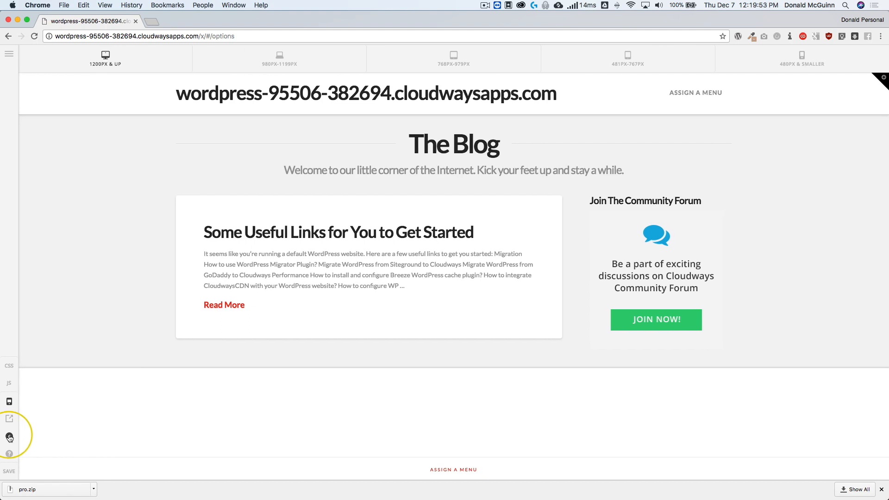
click(10, 438)
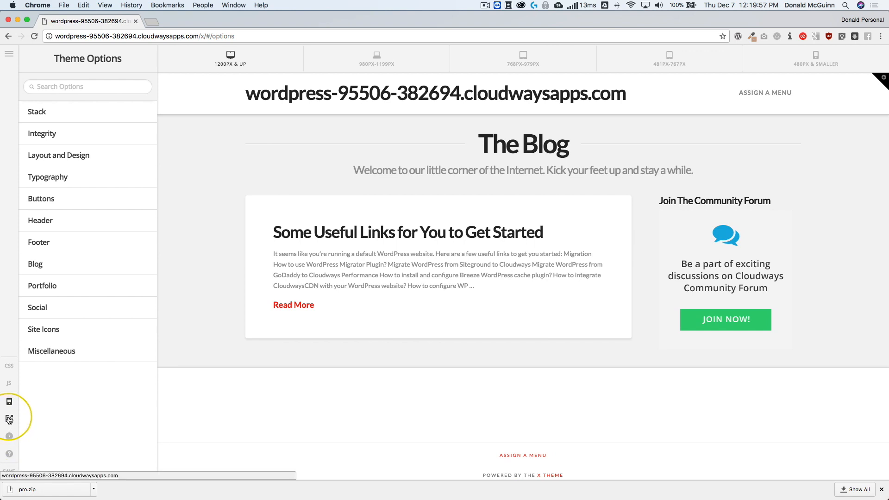
click(9, 419)
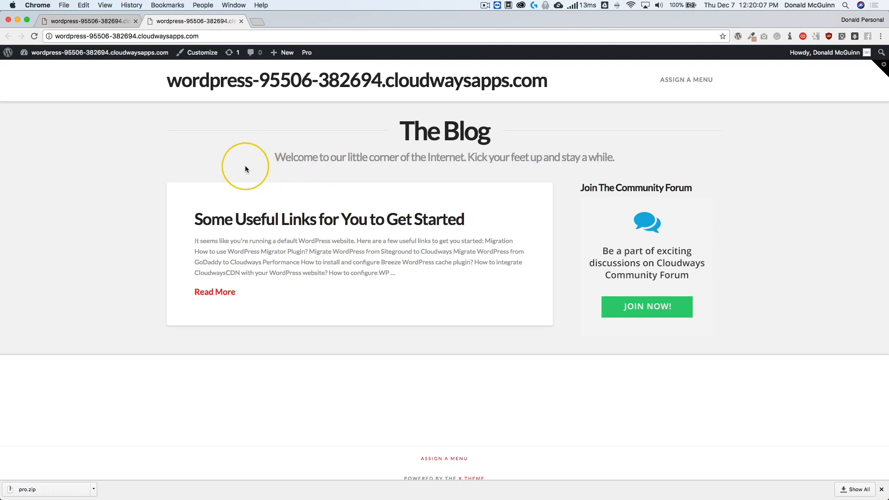
click(103, 21)
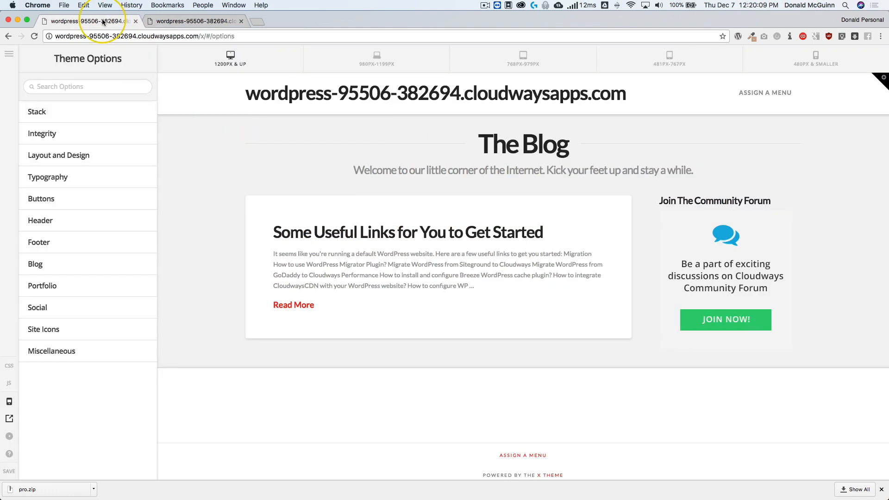
click(168, 22)
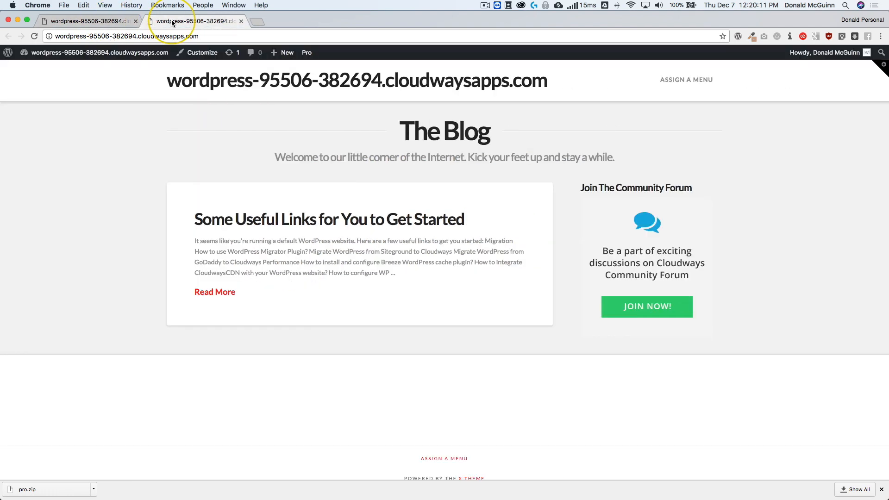
key(super+w)
Step: Exit the theme options to the WordPress dashboard and view where Theme Options is offered under Pro and Appearance
click(11, 54)
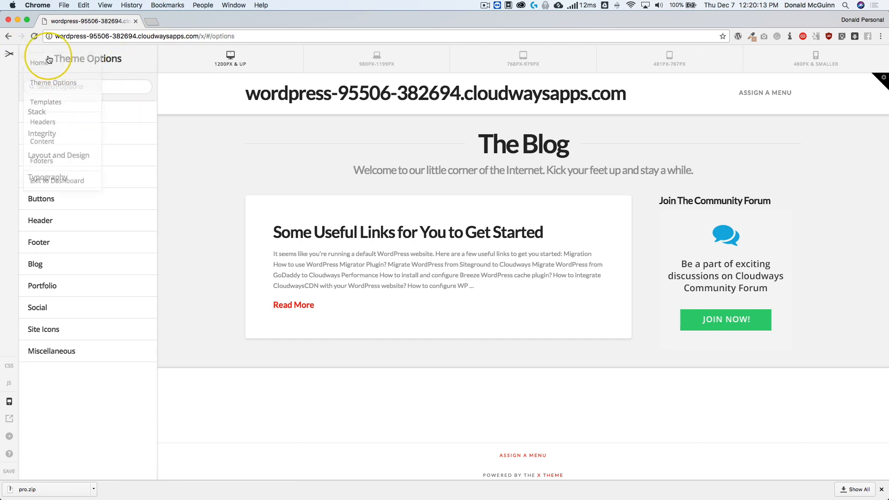
click(58, 176)
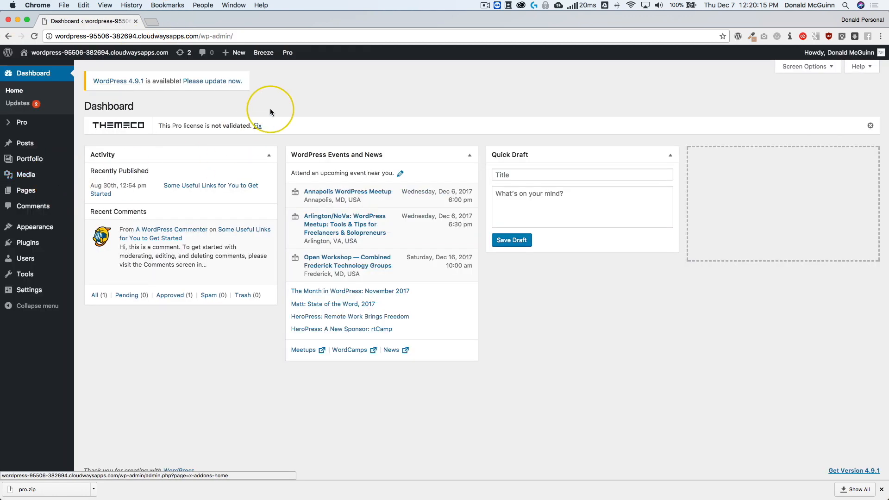
mouse_move(287, 54)
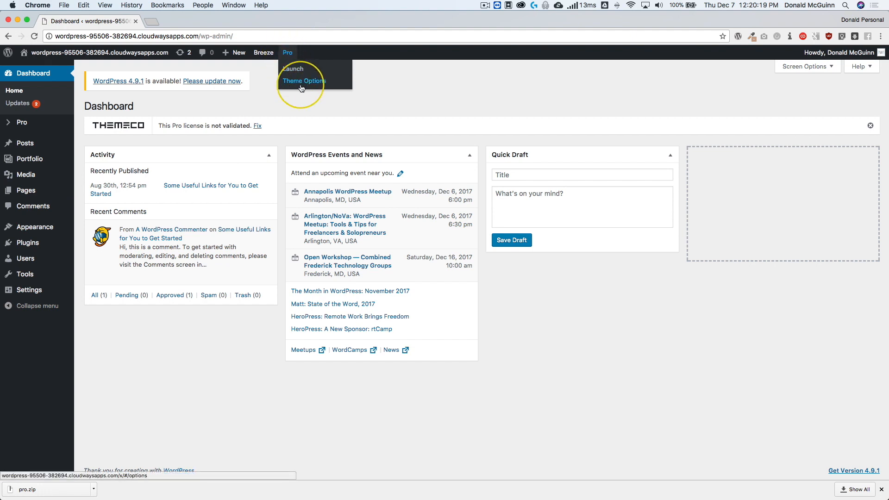
mouse_move(46, 227)
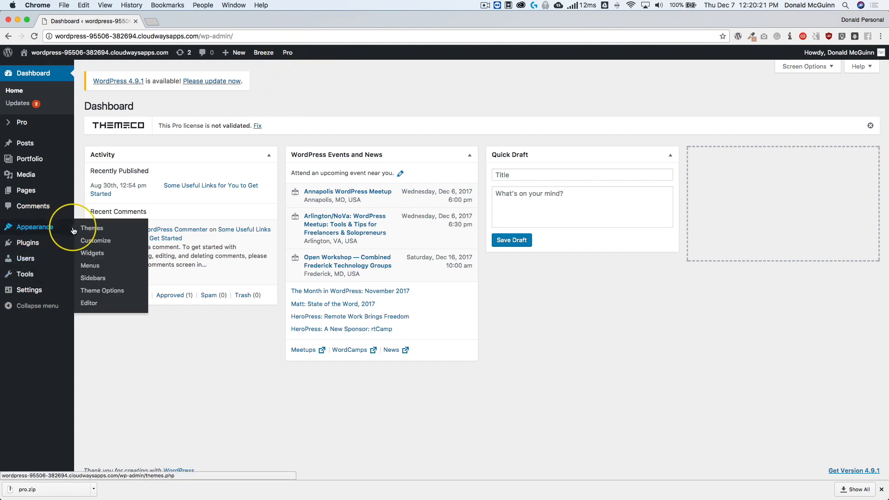